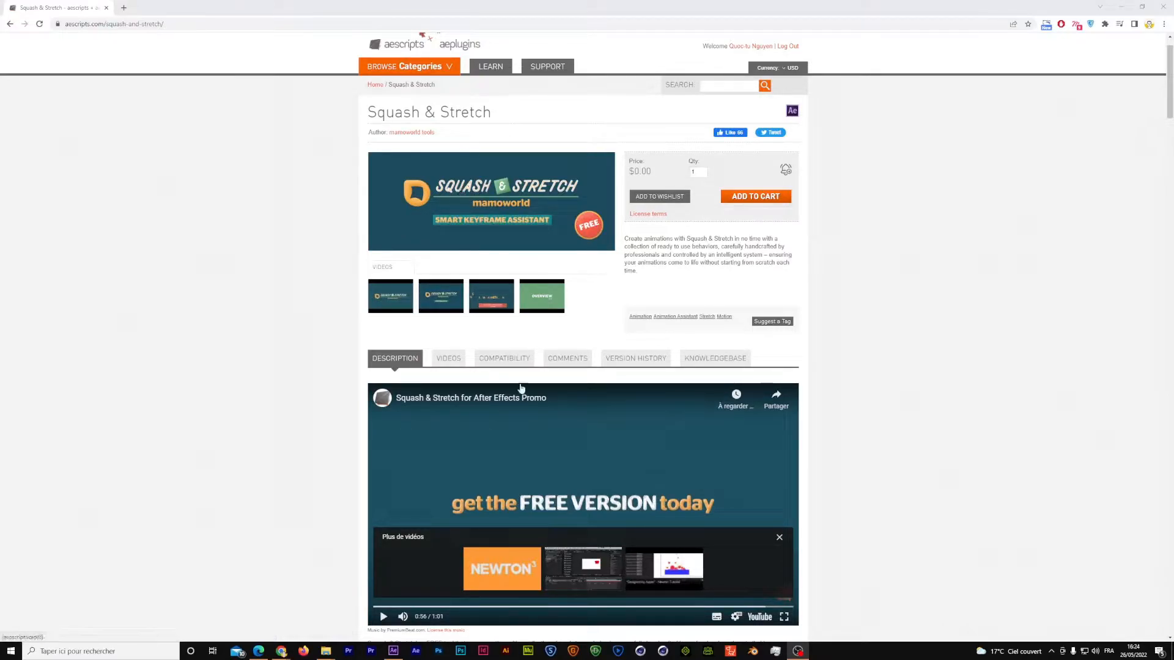
- Play part of the Squash & Stretch promo video on the product page and pause it
scroll(465, 432, down, 2)
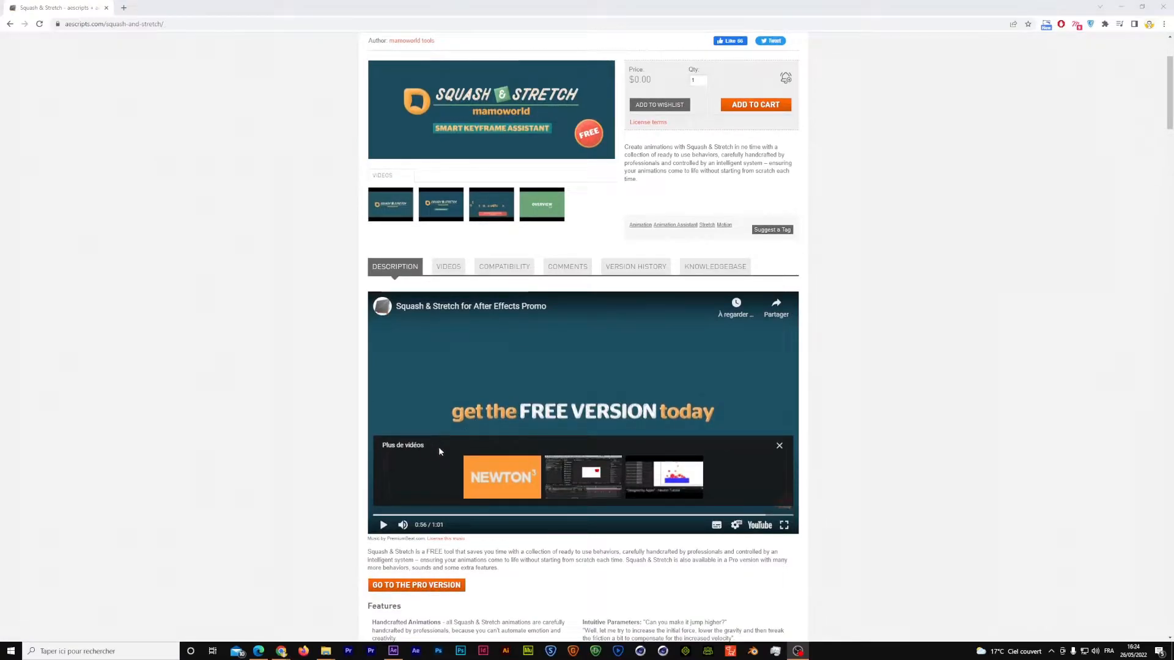
click(785, 450)
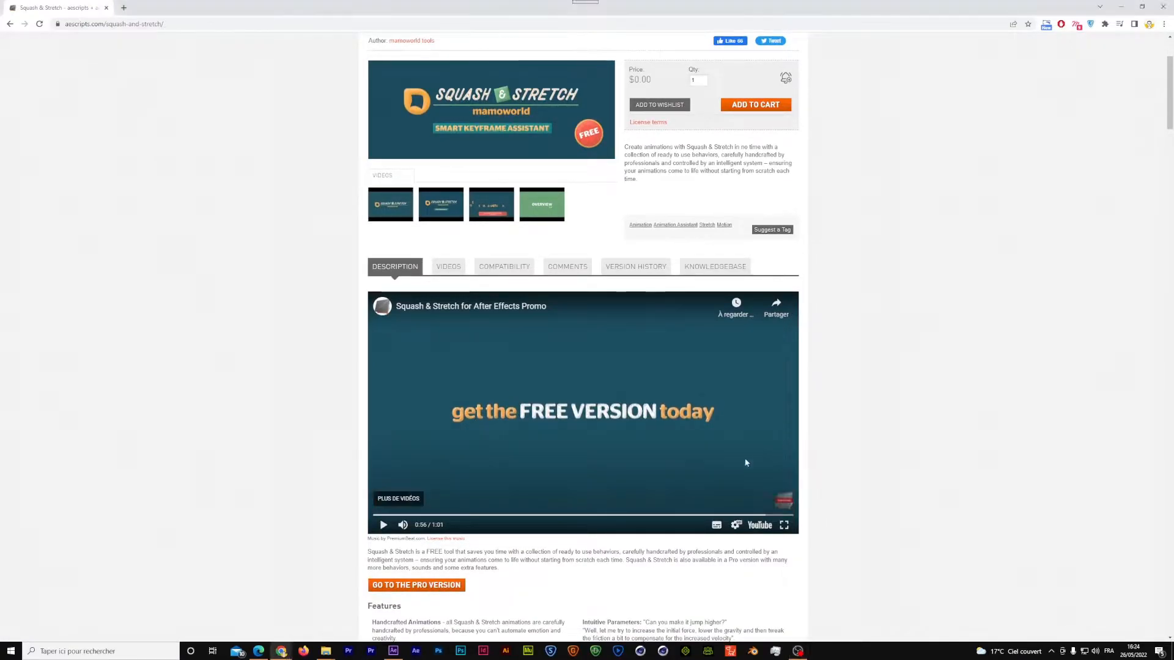
click(384, 526)
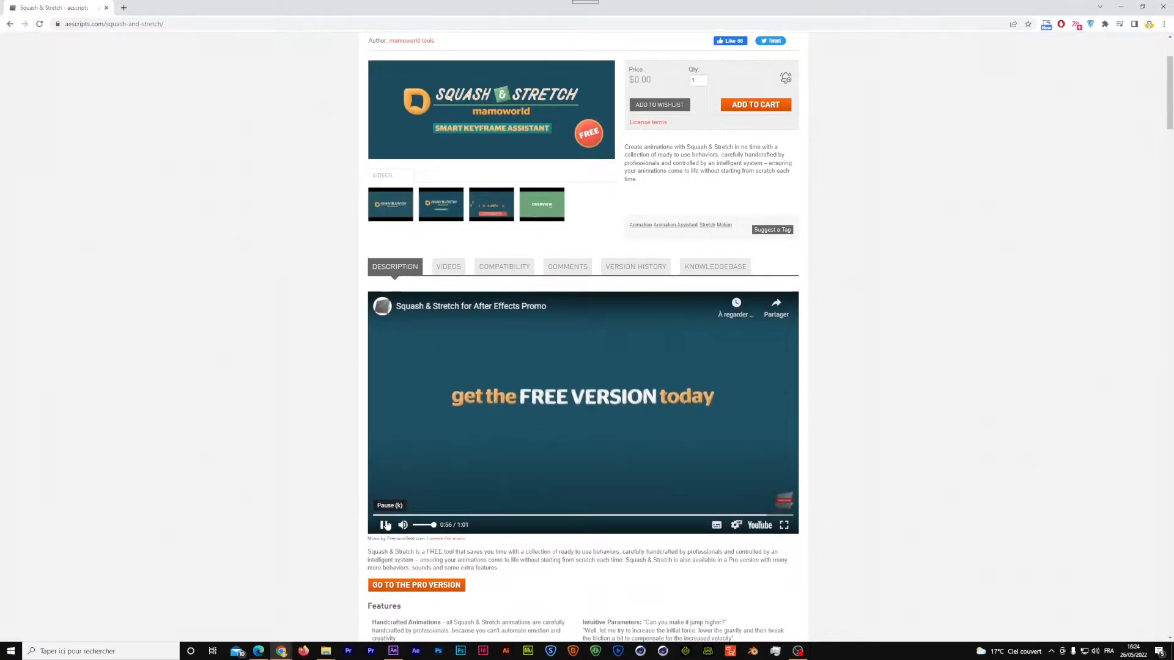
click(453, 517)
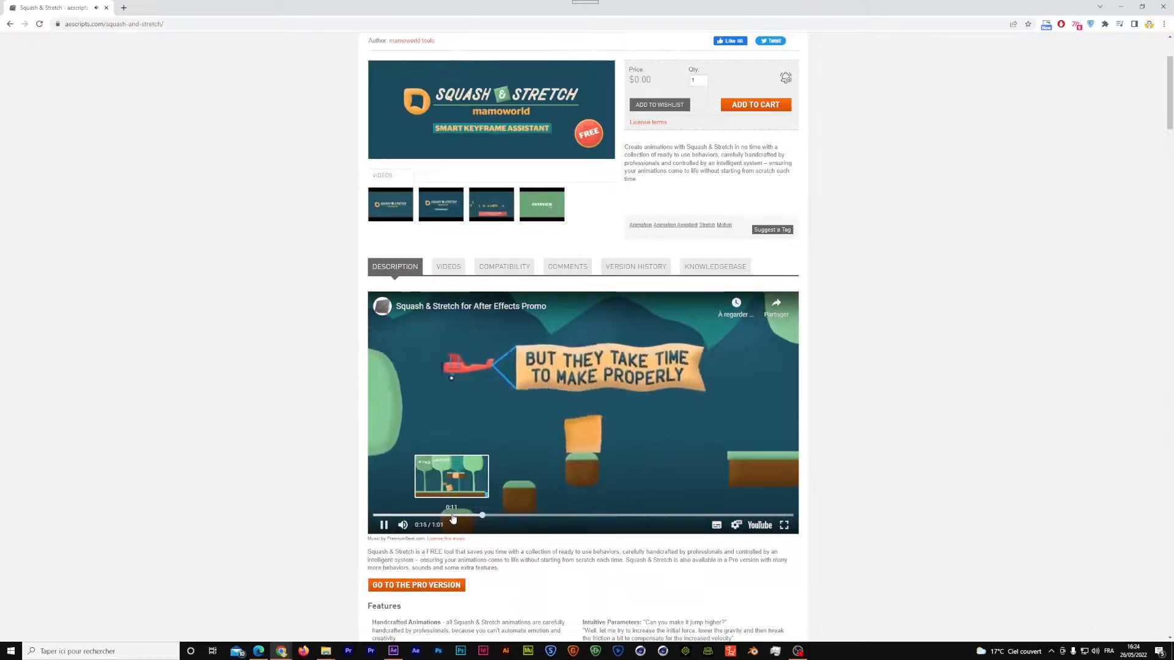
click(485, 490)
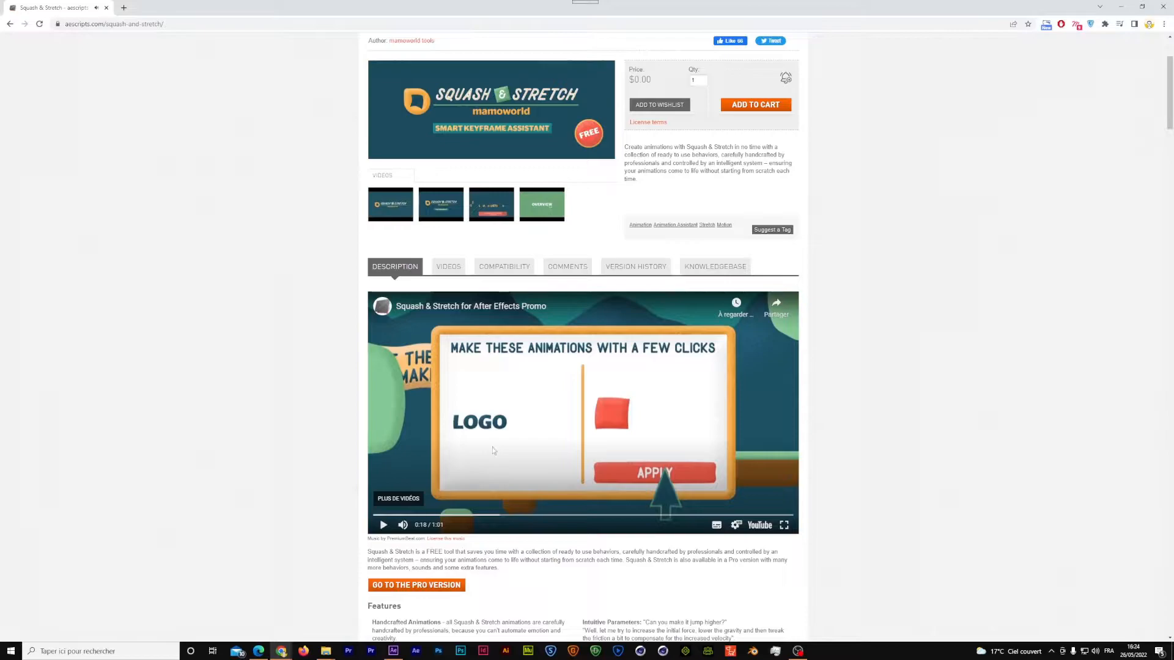
scroll(490, 445, up, 2)
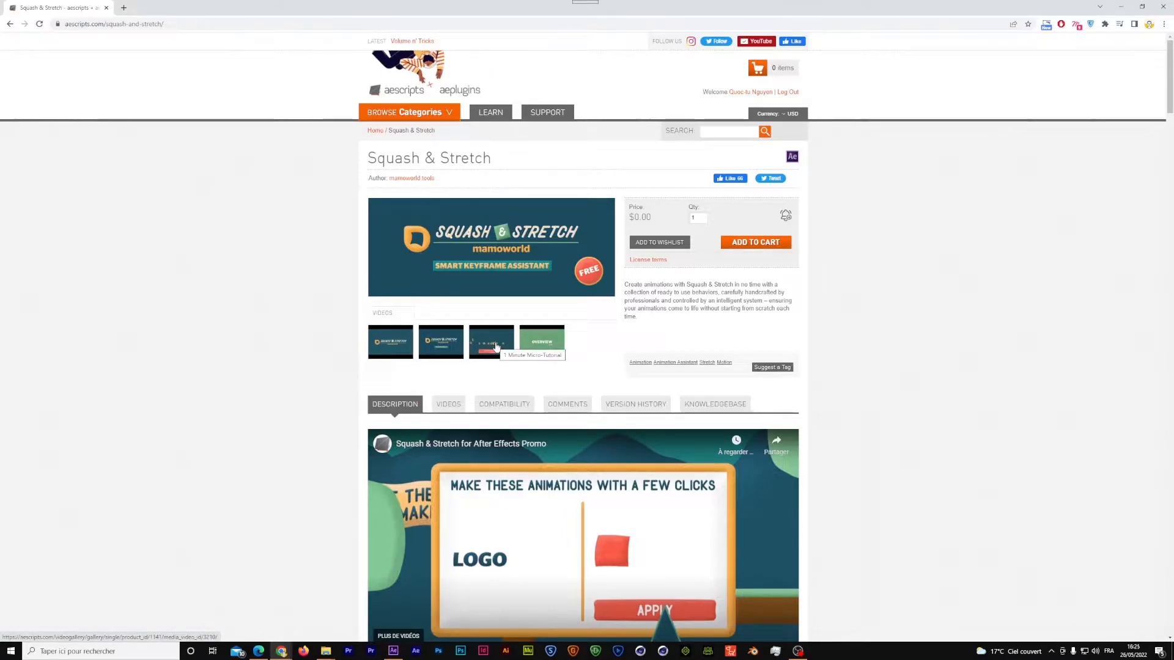
click(281, 652)
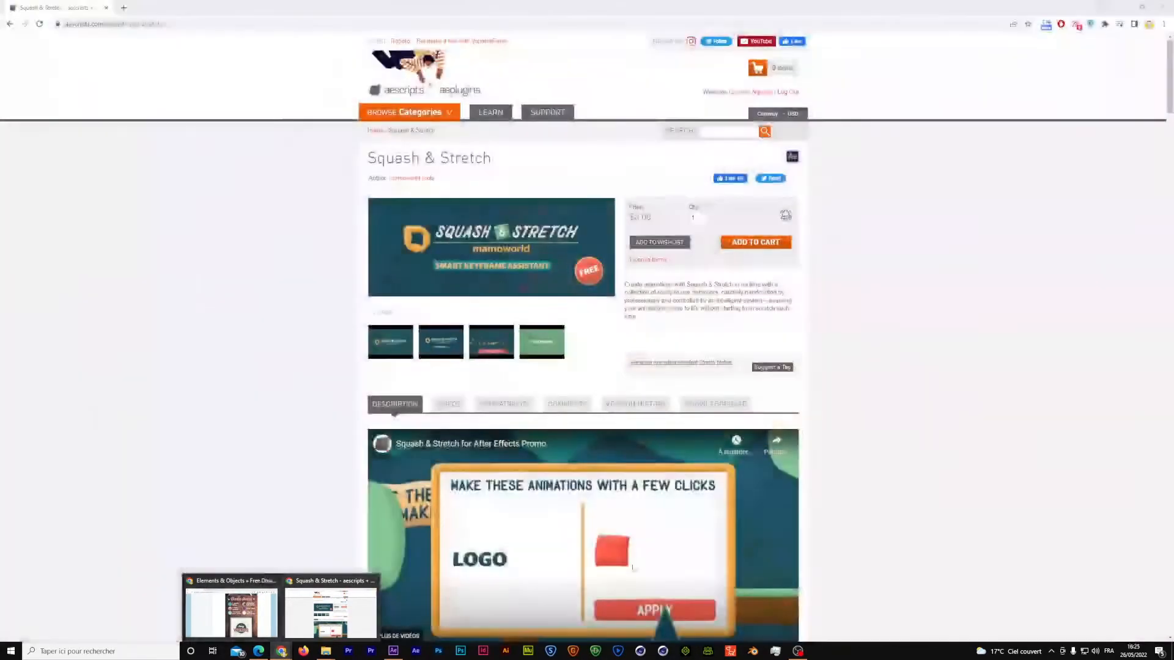
click(302, 358)
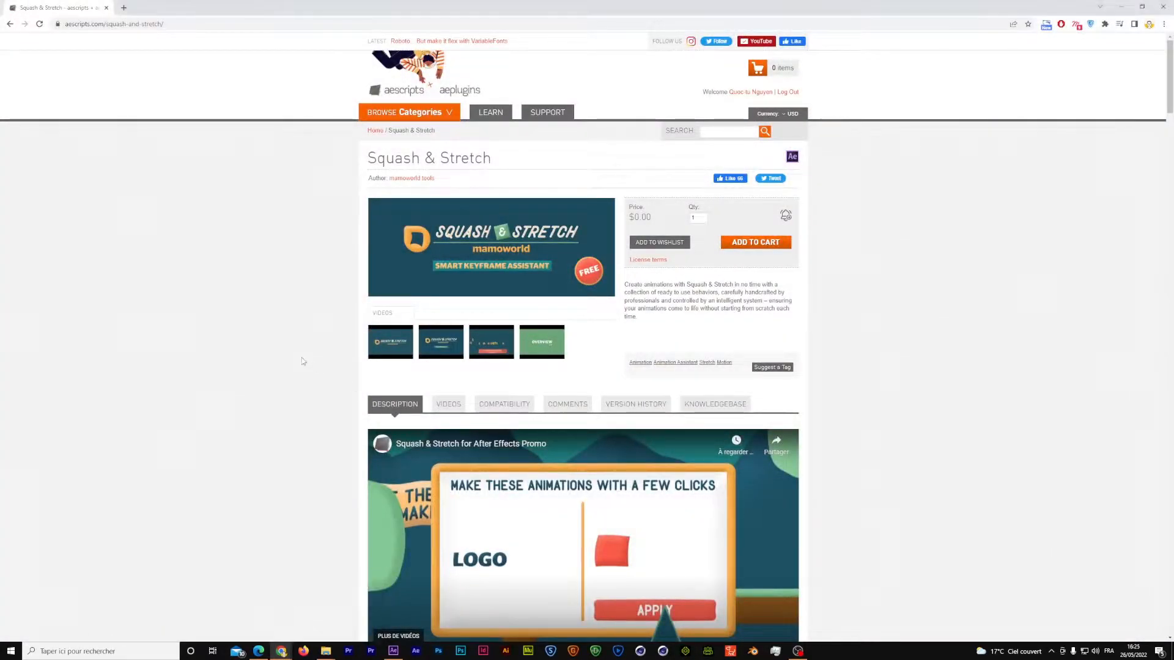
scroll(523, 377, down, 3)
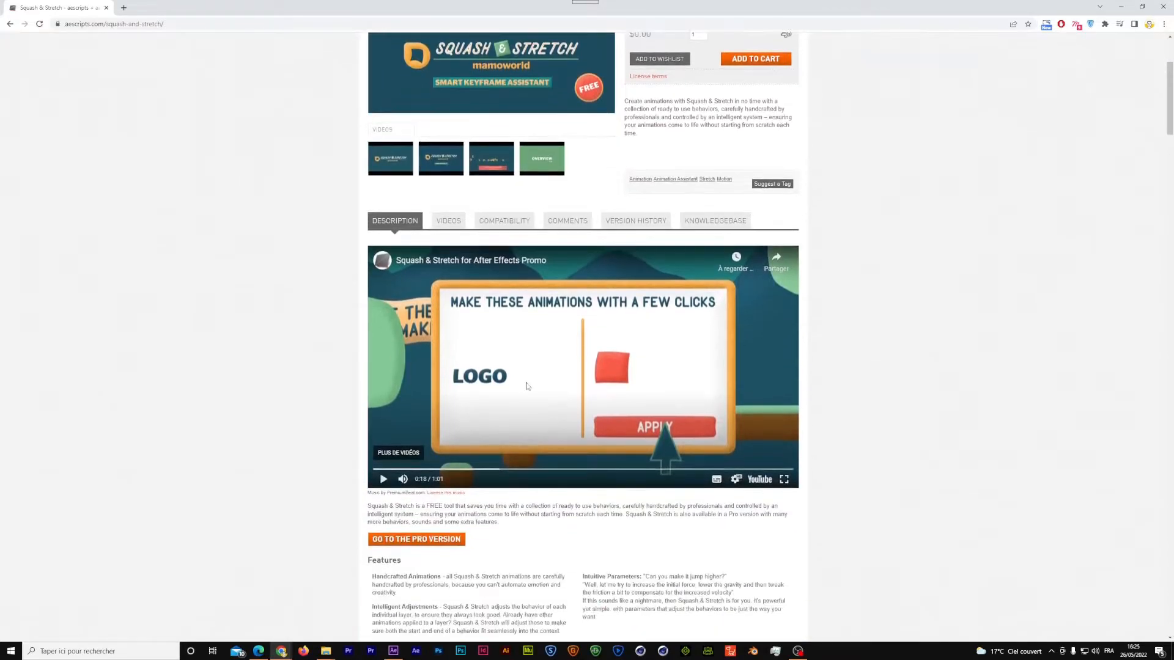
click(393, 651)
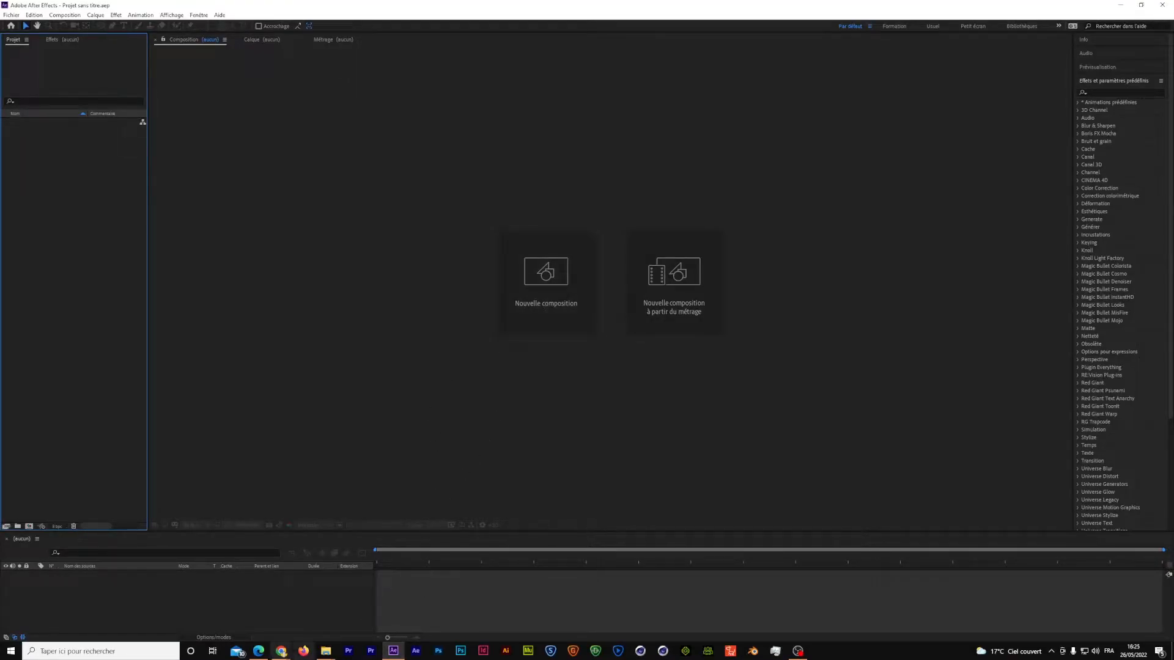
mouse_move(288, 658)
click(330, 611)
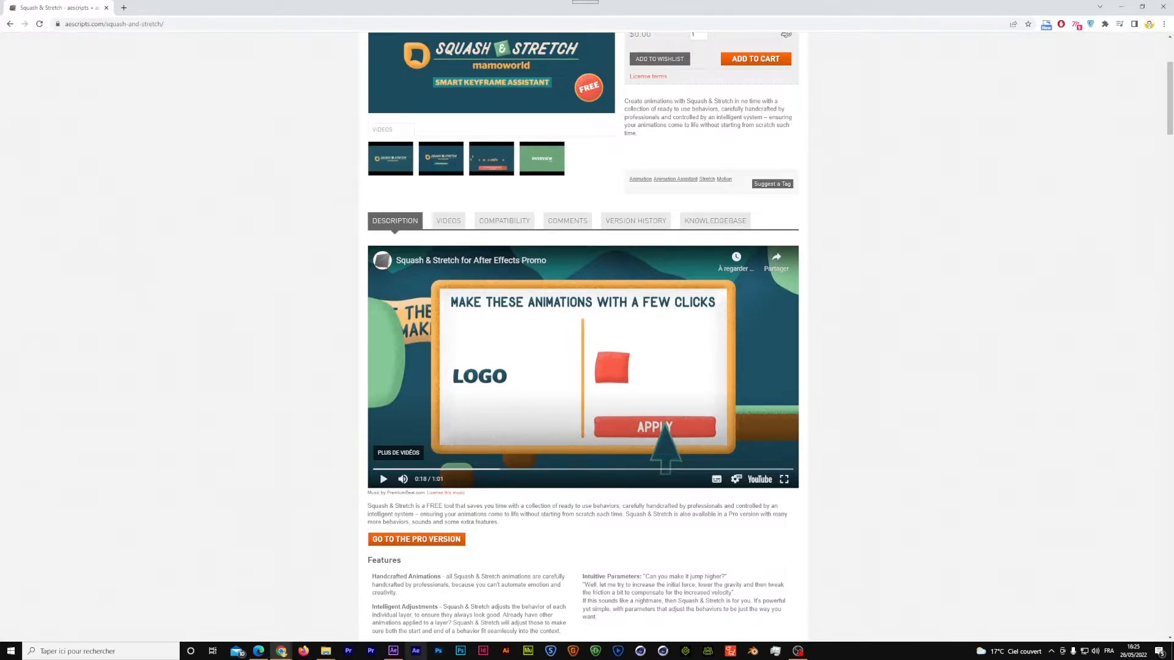
- Switch to After Effects, create a composition with the default settings, and enlarge the timeline area
click(394, 651)
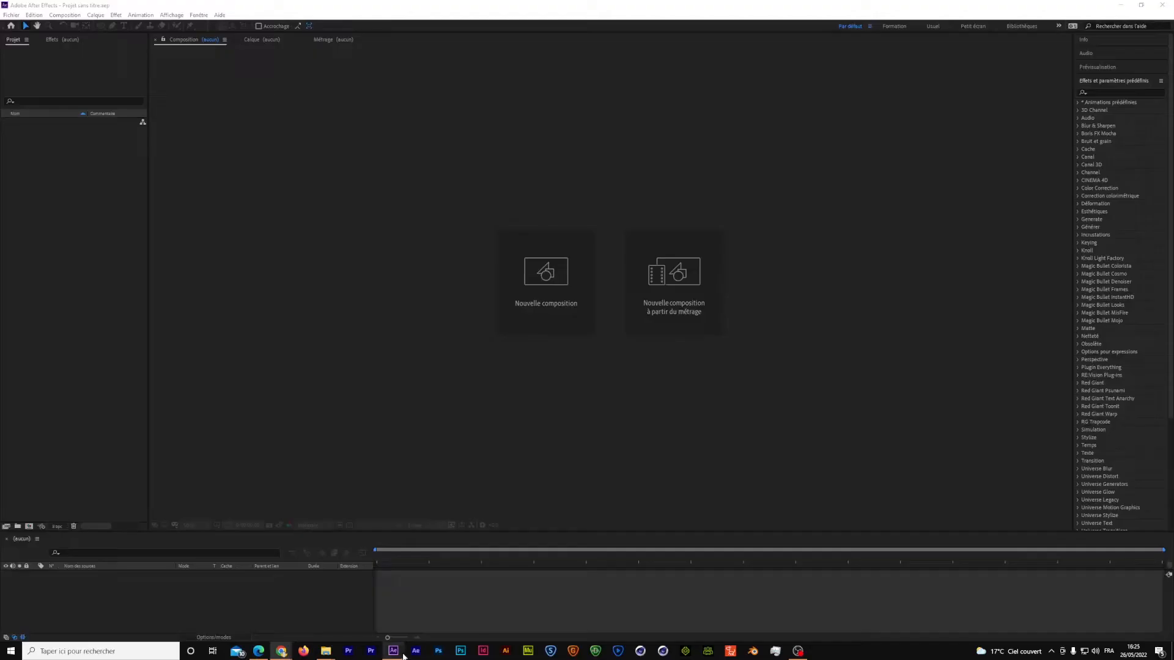
click(557, 292)
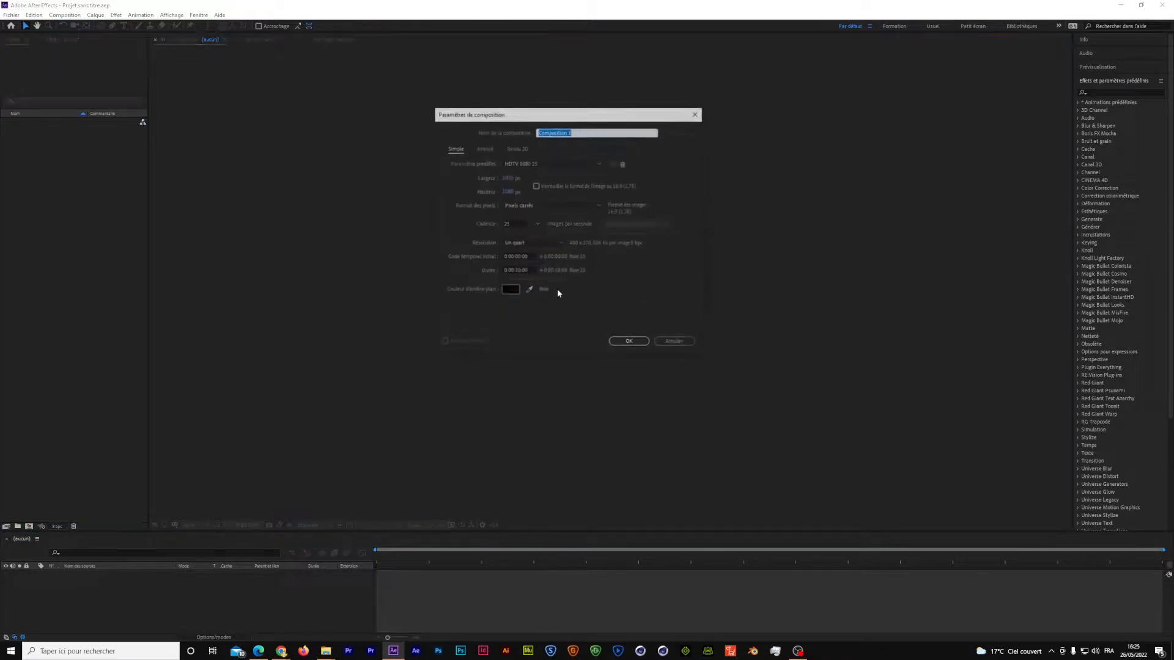
click(629, 343)
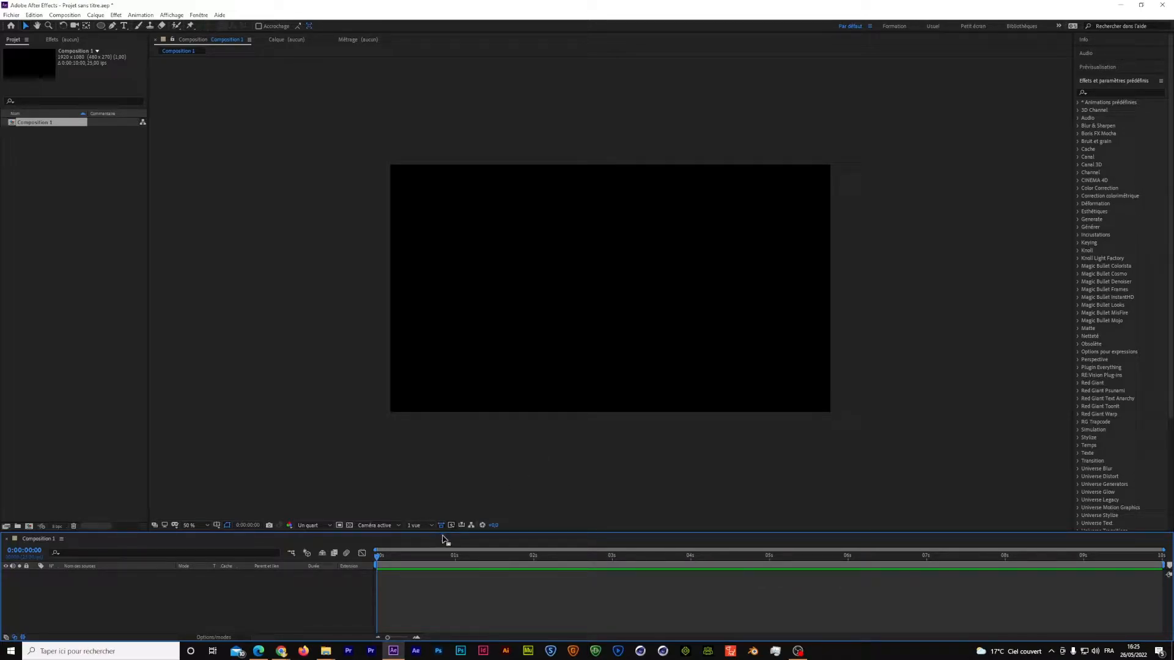
drag(451, 531, 458, 469)
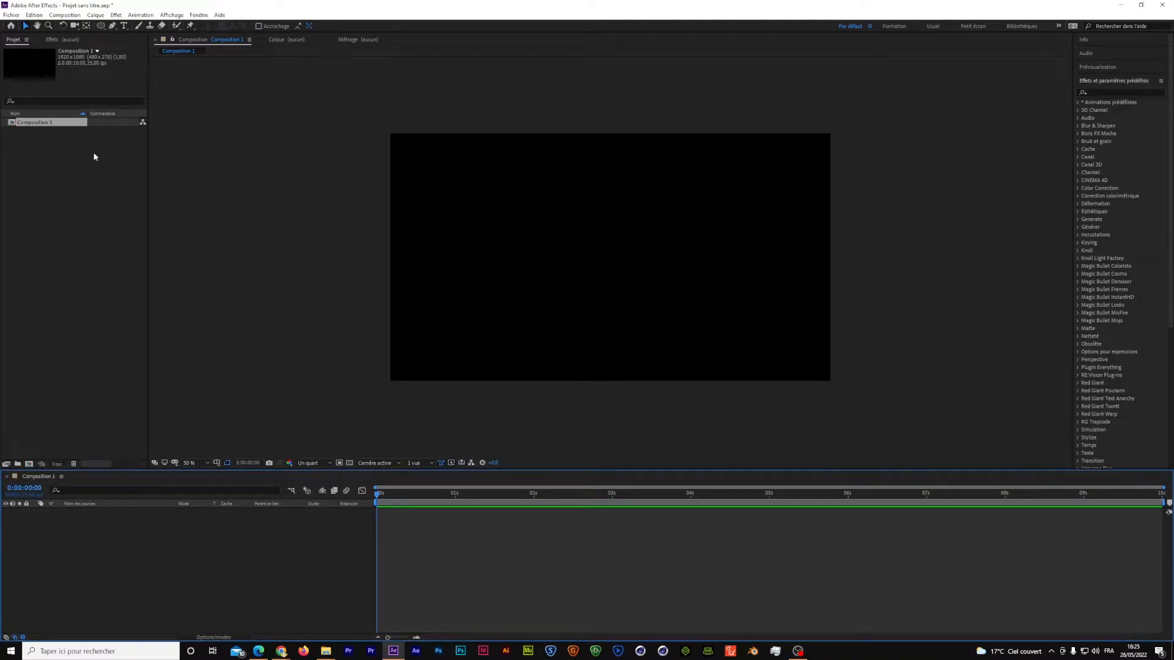
- Draw a blue-filled circle in the upper-left part of the composition with the Ellipse tool
click(101, 26)
click(421, 202)
drag(422, 202, 476, 255)
- Move the shape layer's anchor point to the center of the circle
click(87, 28)
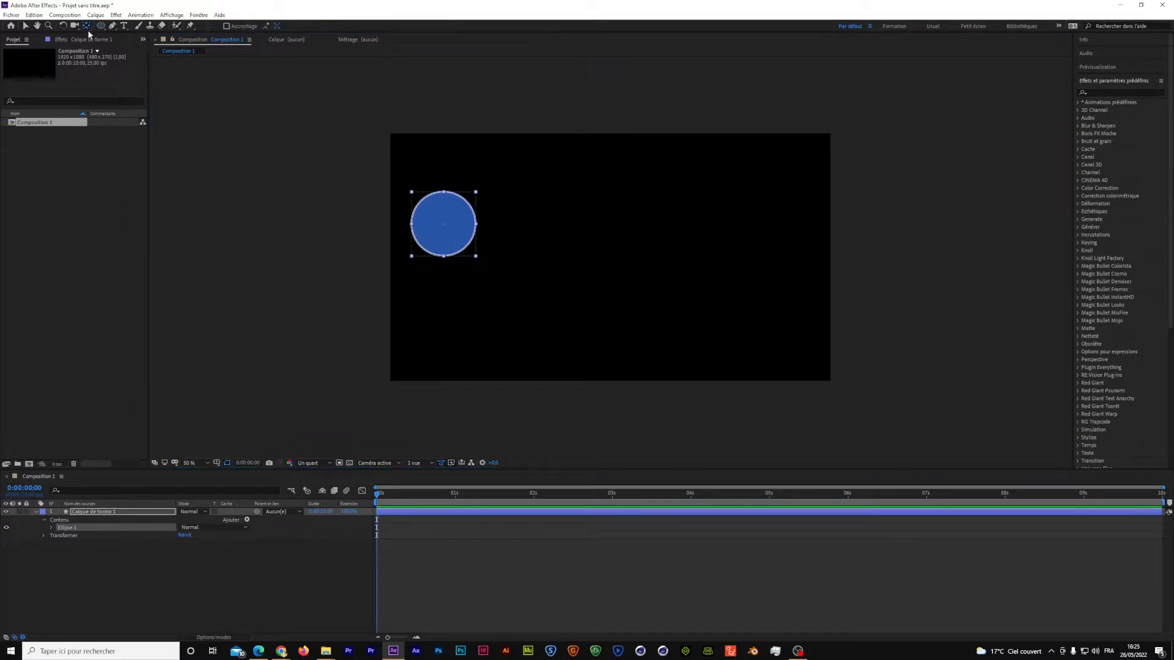
click(101, 513)
drag(610, 258, 440, 227)
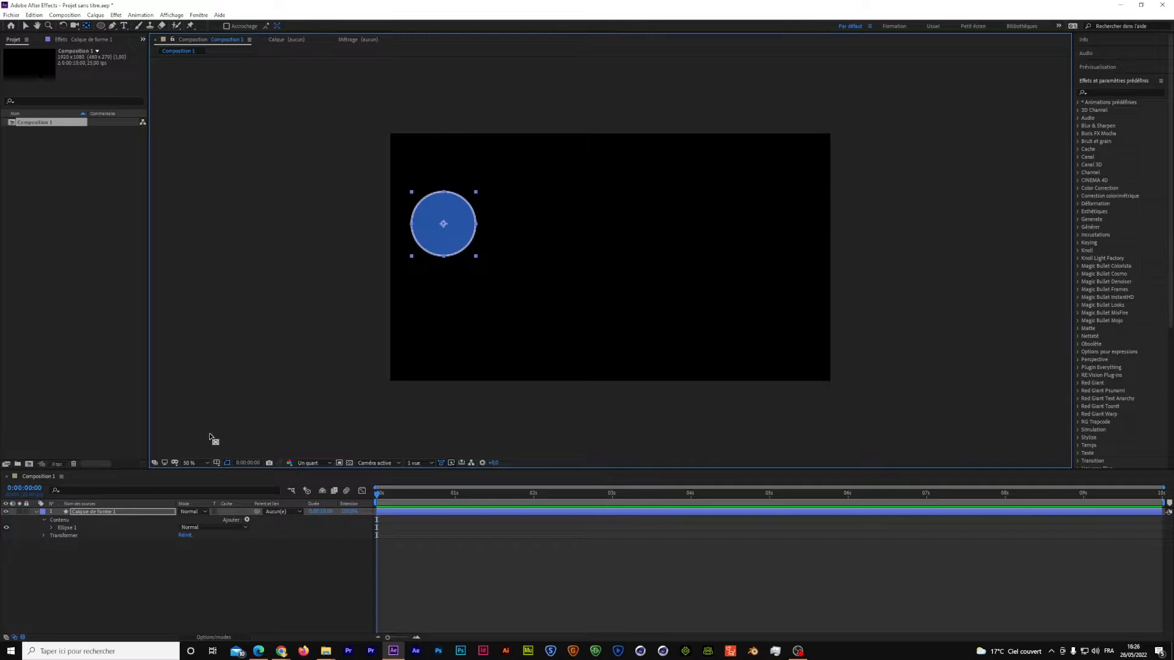
click(129, 515)
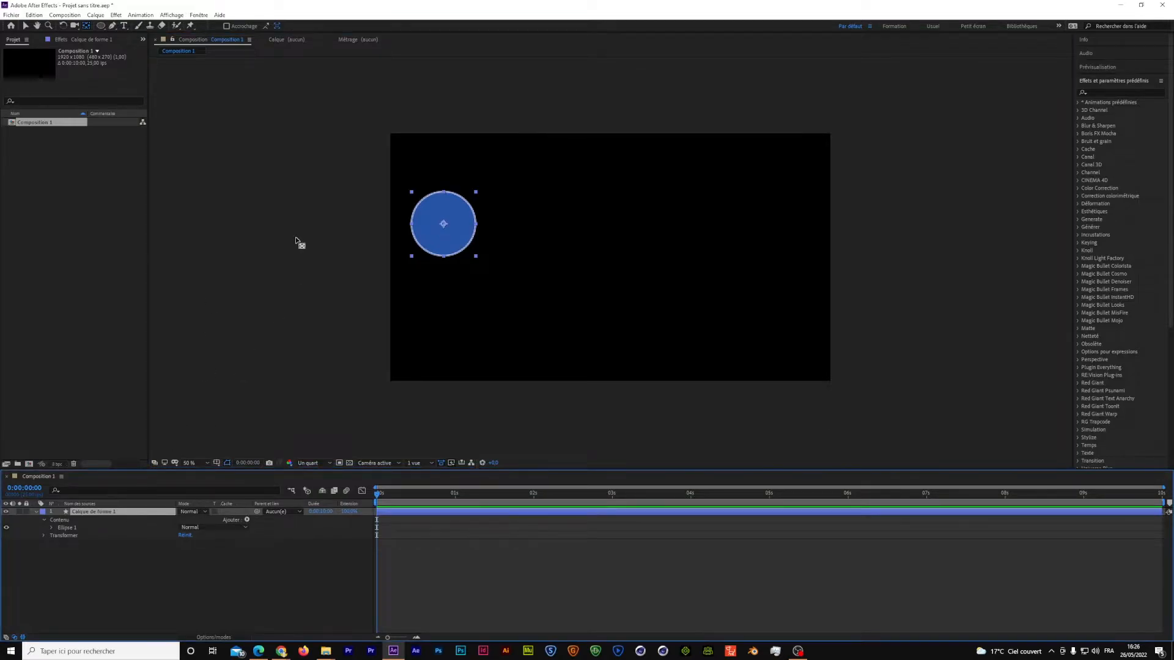
- Remove the circle's outline by setting its stroke type to none
click(100, 25)
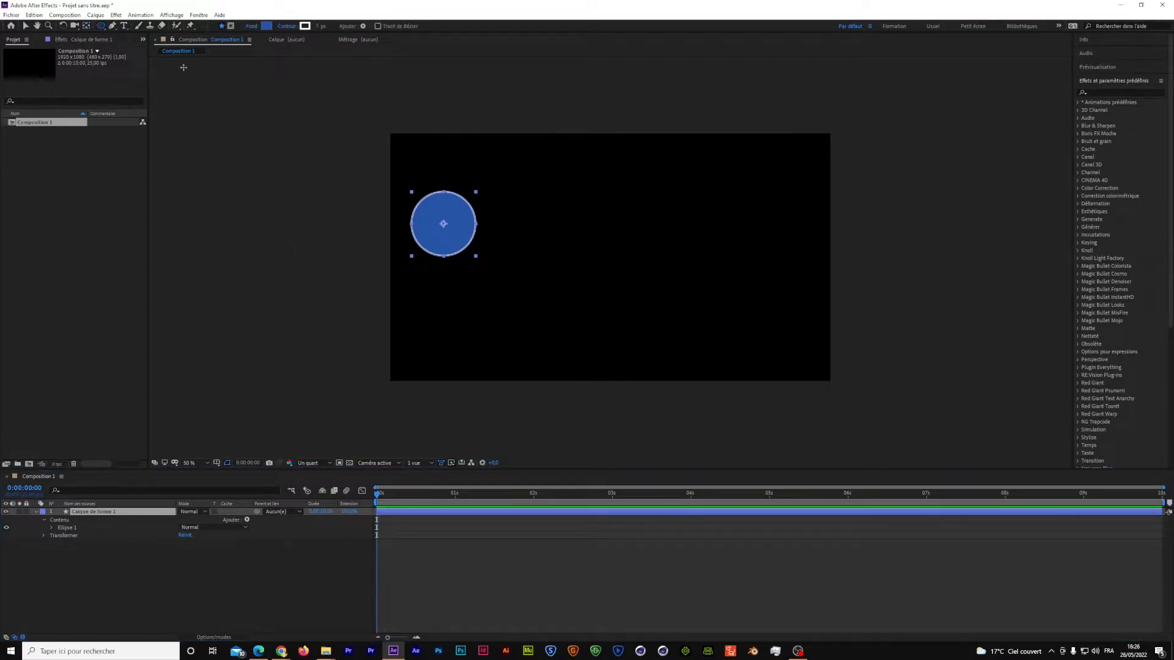
click(295, 26)
click(167, 152)
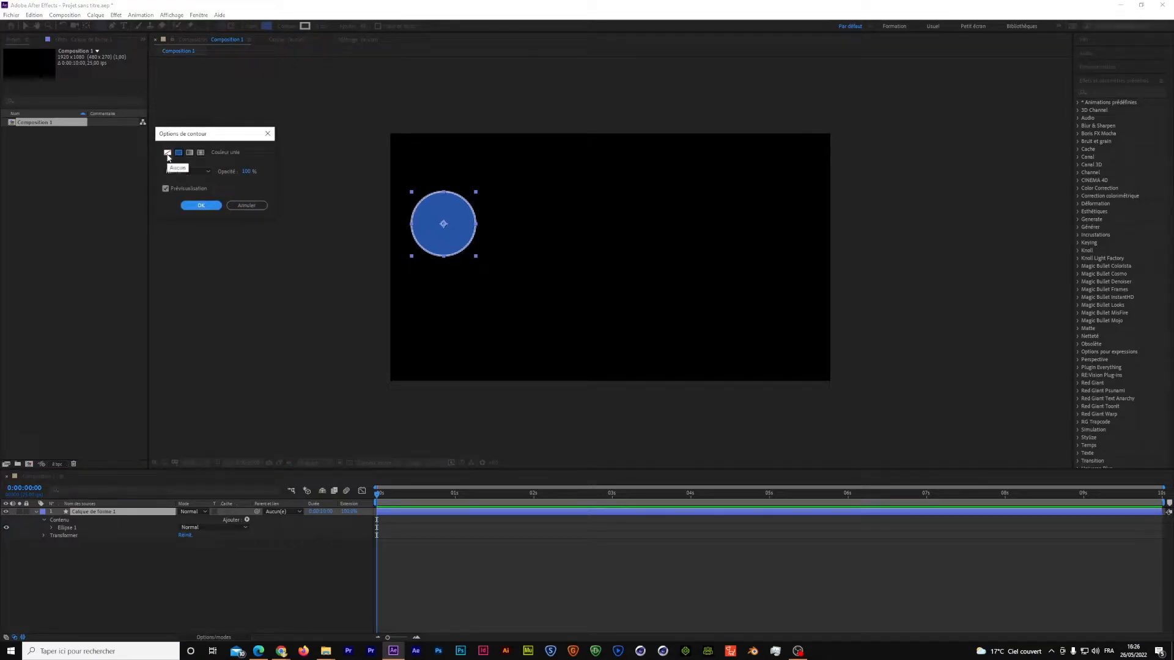
click(193, 208)
click(97, 552)
click(118, 514)
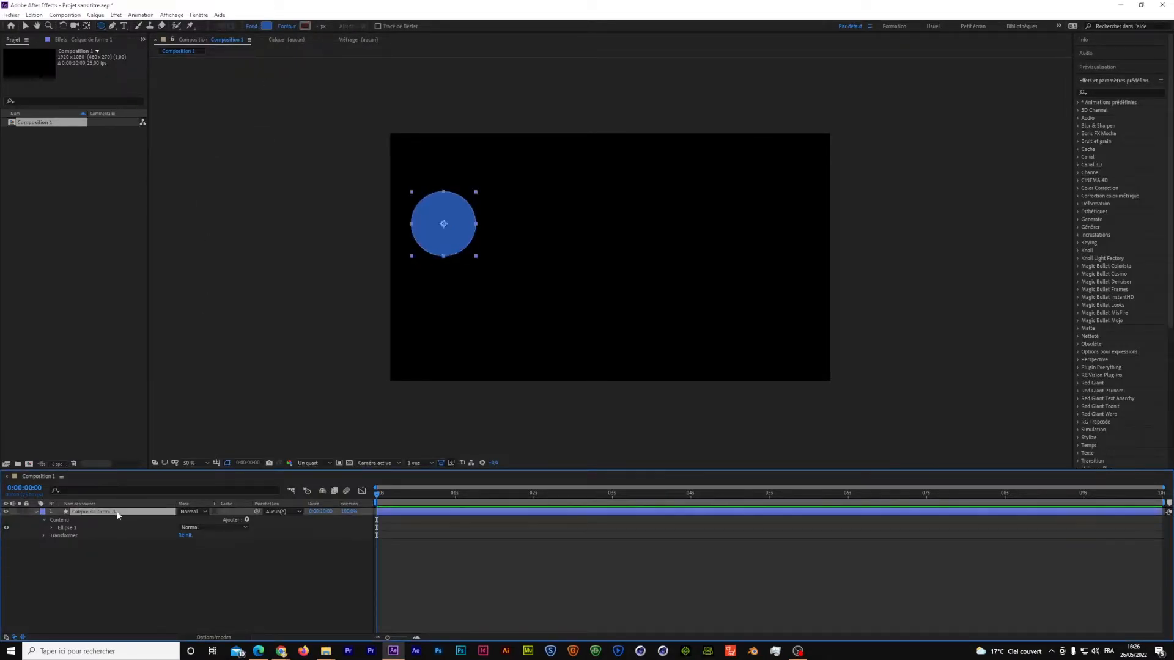
- Open the Squash and Stretch Free extension and enlarge its window
click(36, 512)
click(199, 14)
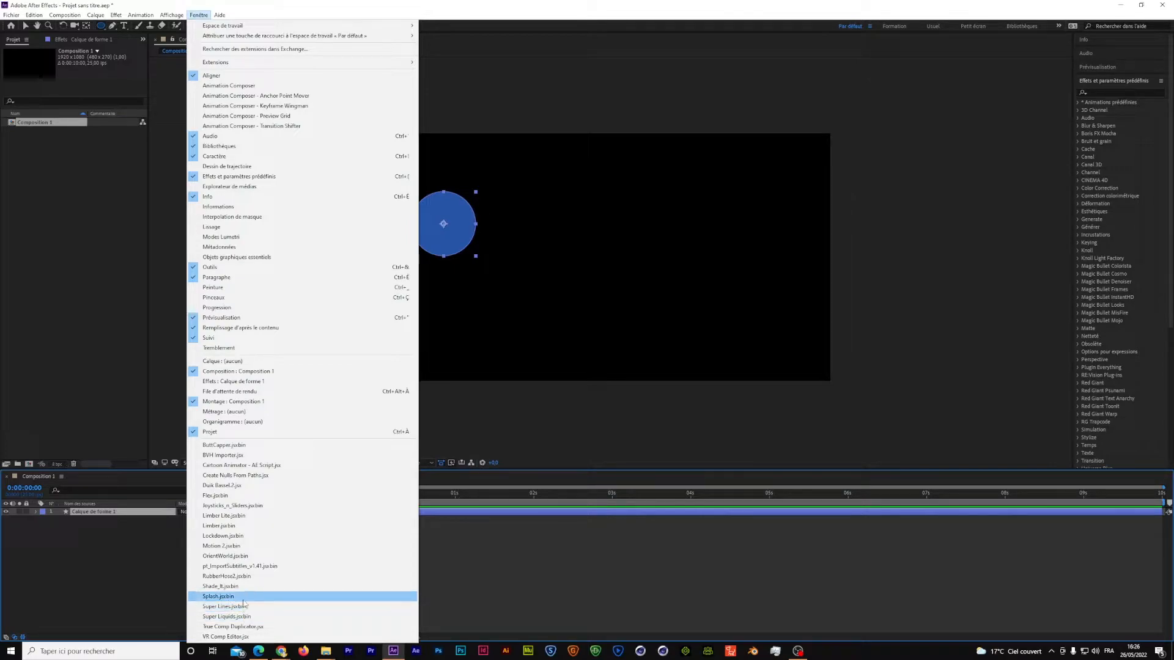
mouse_move(366, 61)
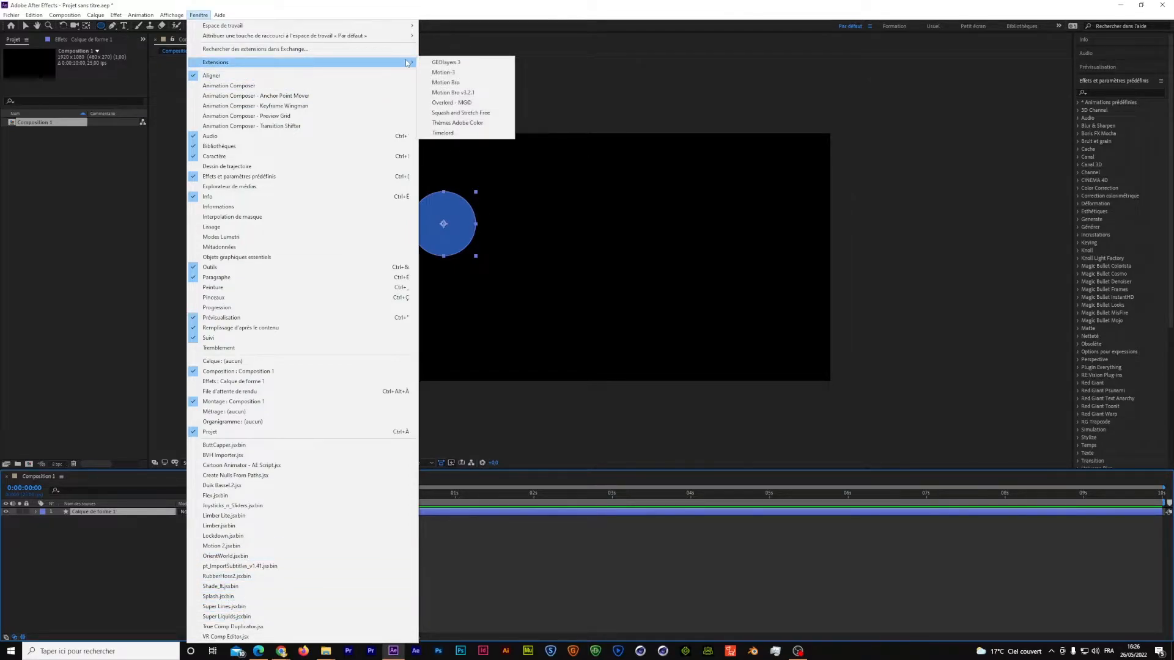
click(483, 113)
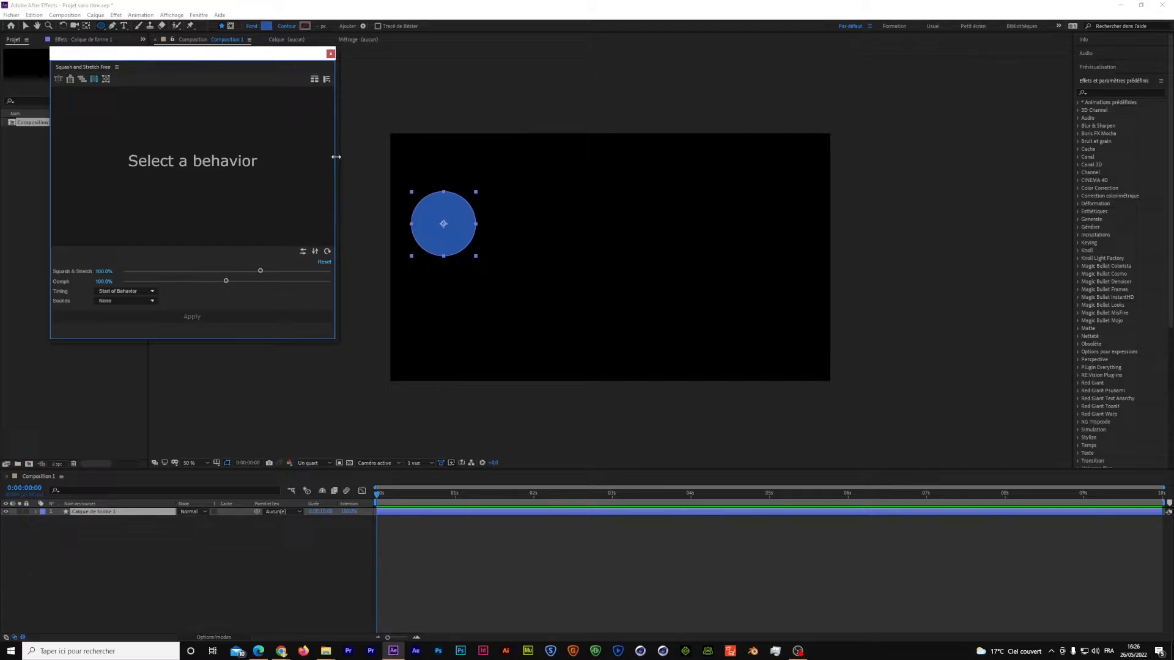
drag(335, 161, 380, 157)
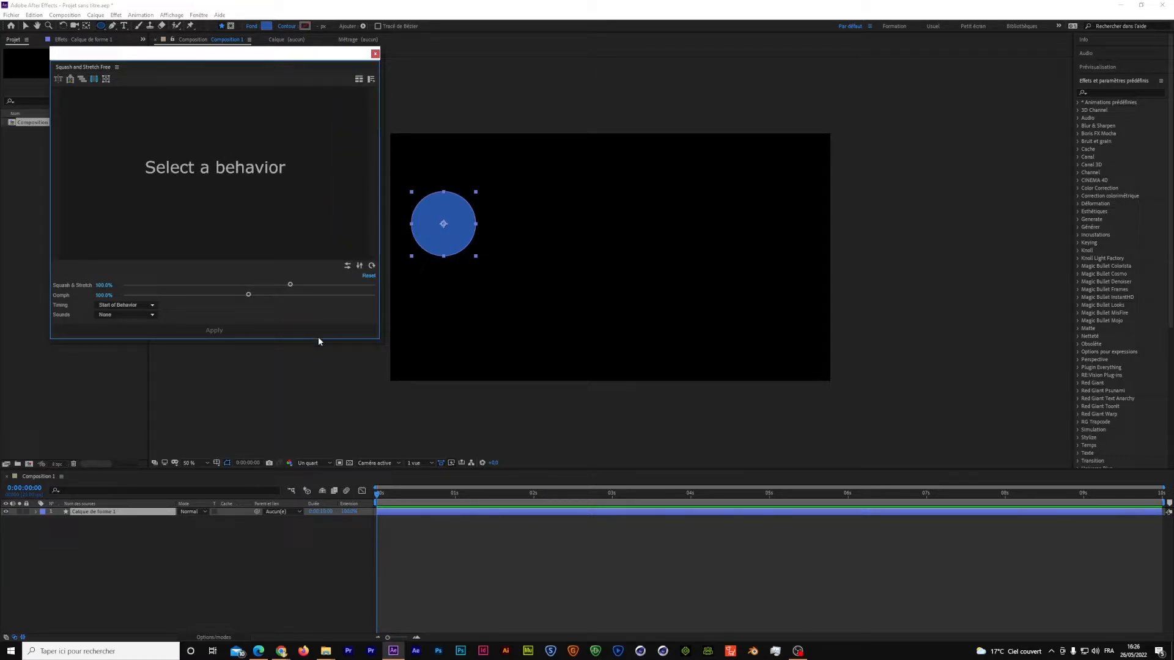
drag(318, 341, 319, 407)
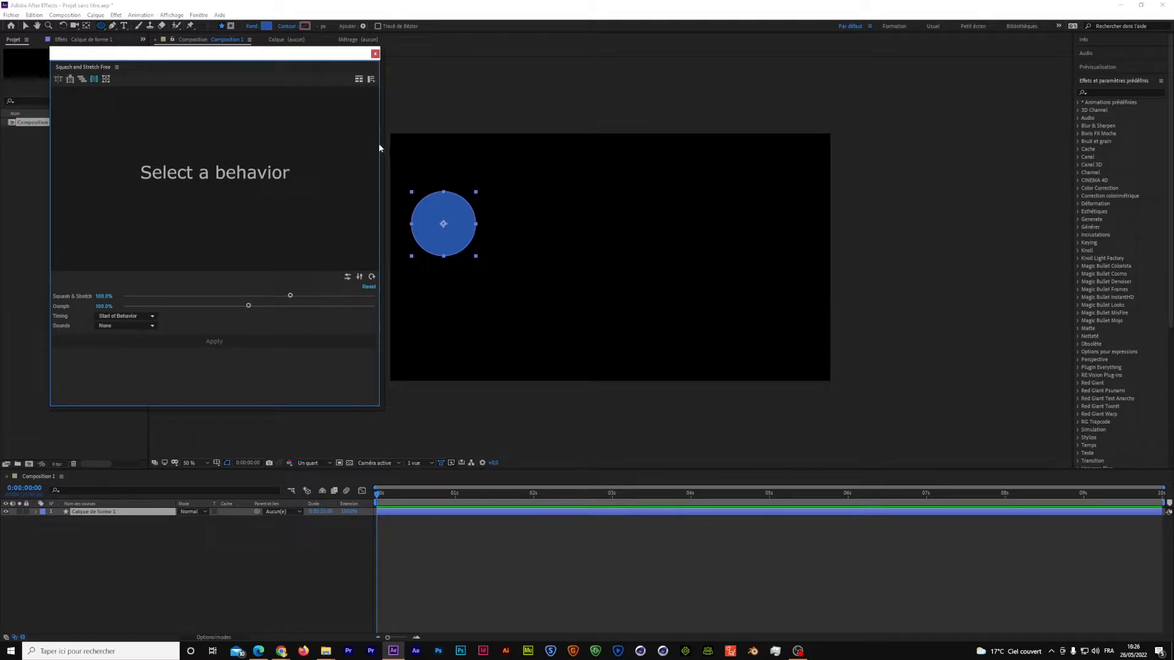
drag(381, 145, 418, 154)
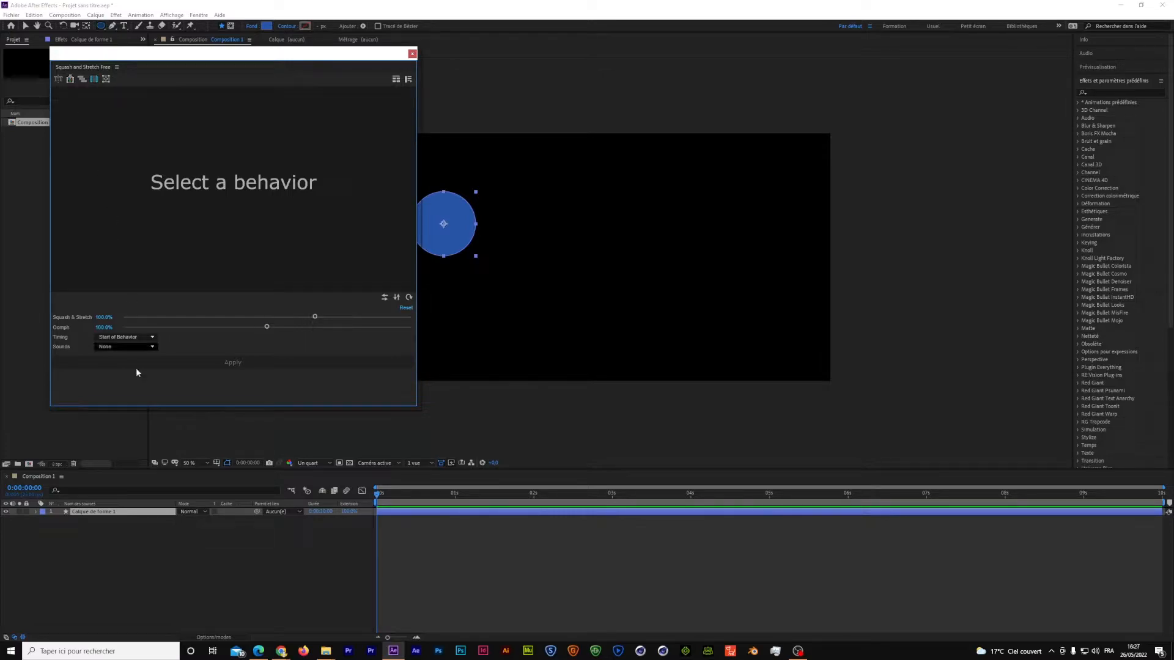
- Try the TextExploder on the circle layer, and create a parent null for the layer and delete that null
click(58, 79)
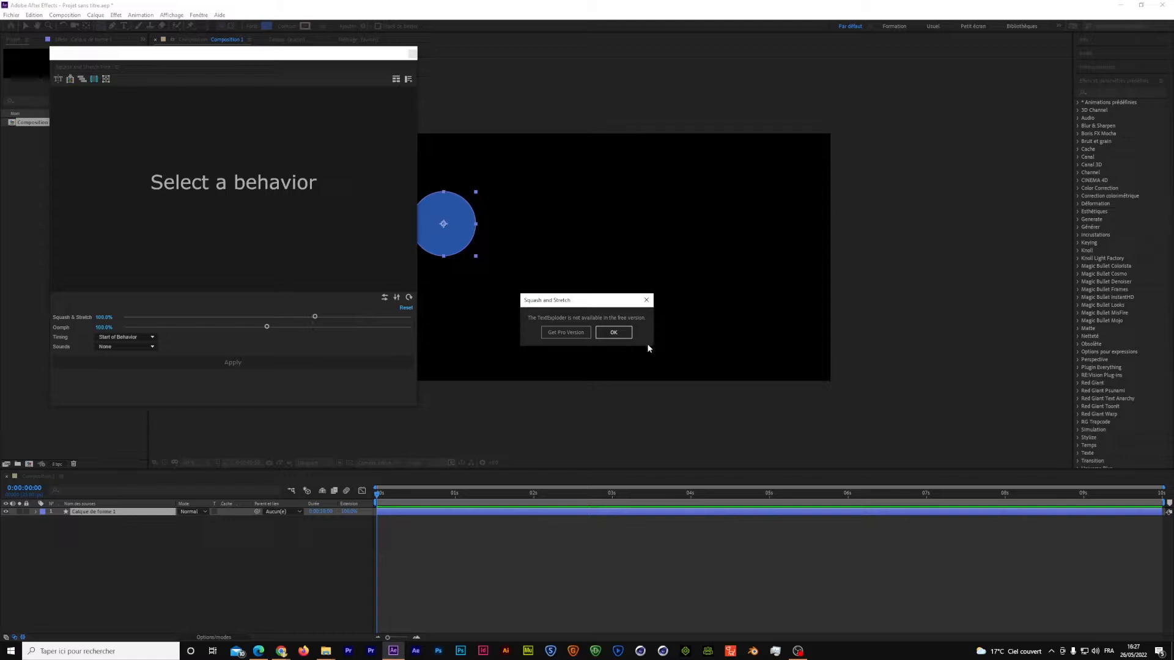
click(613, 332)
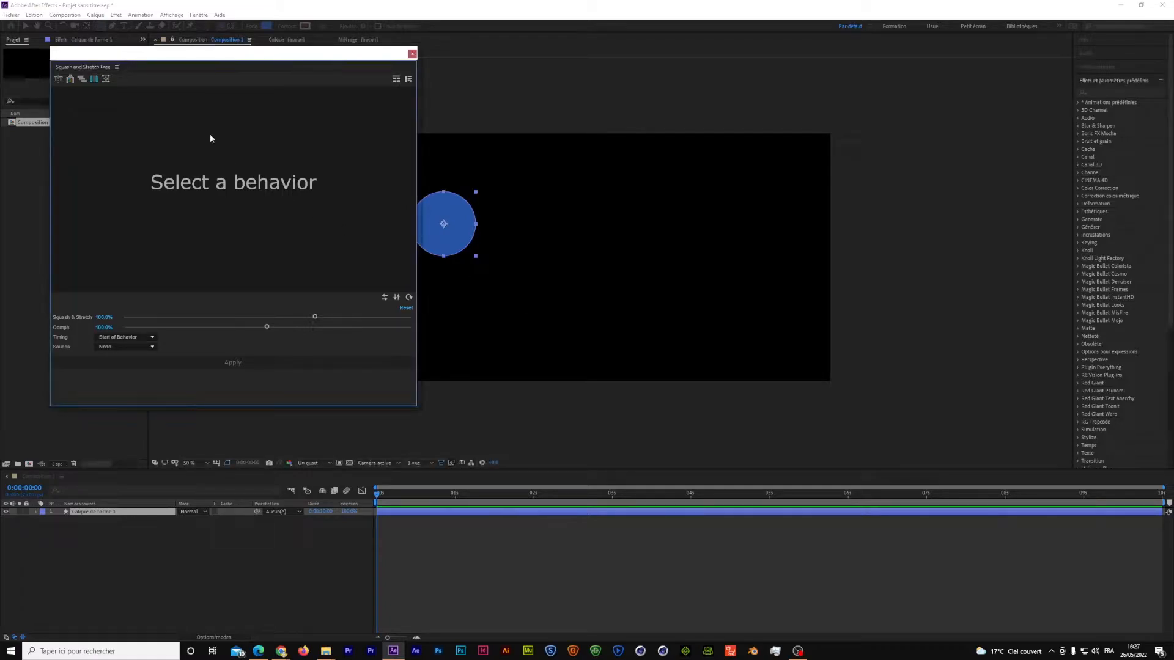
click(108, 81)
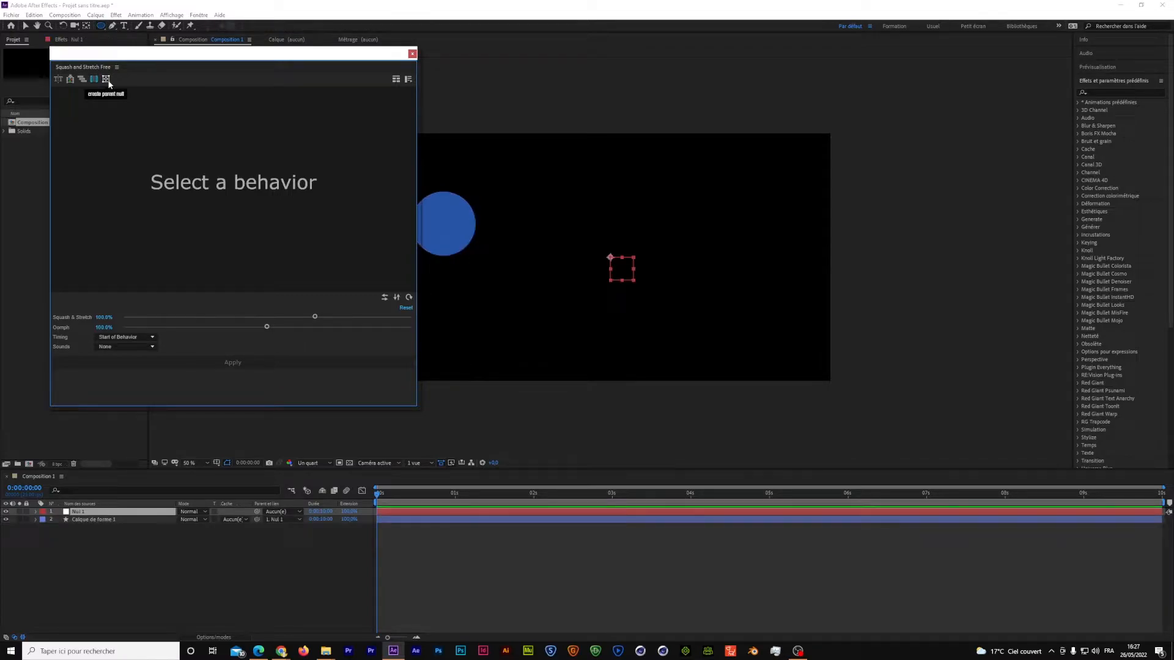
click(153, 512)
key(Delete)
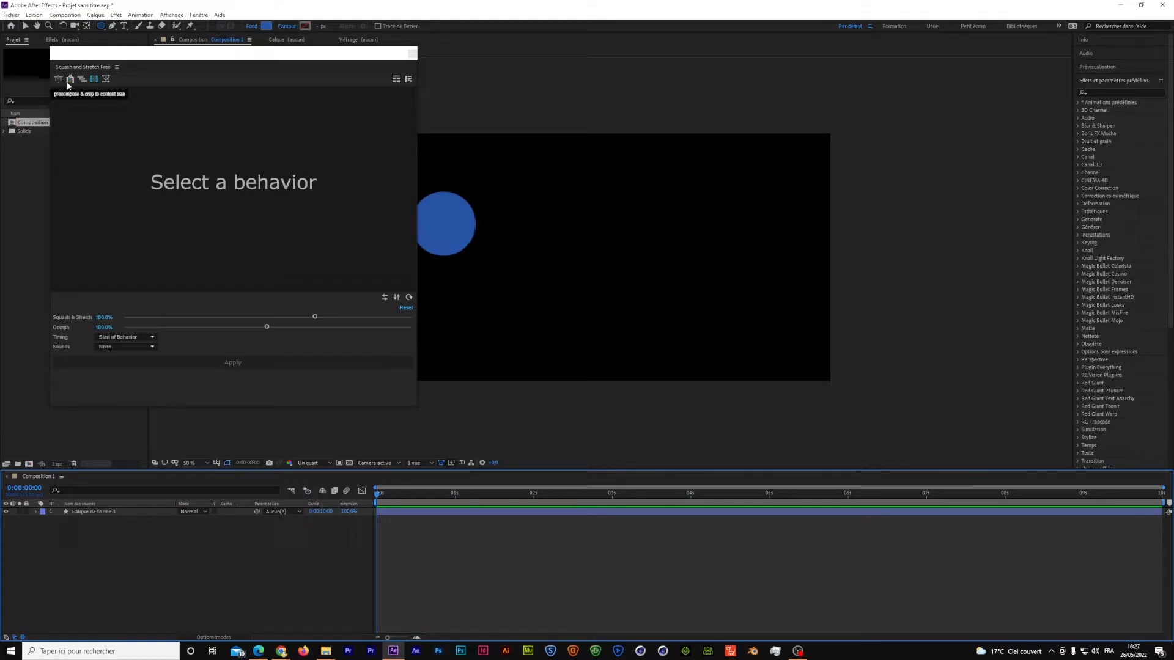
- Open the Squash and Stretch behavior gallery and choose the Drop behavior from the Free Bundle
click(397, 80)
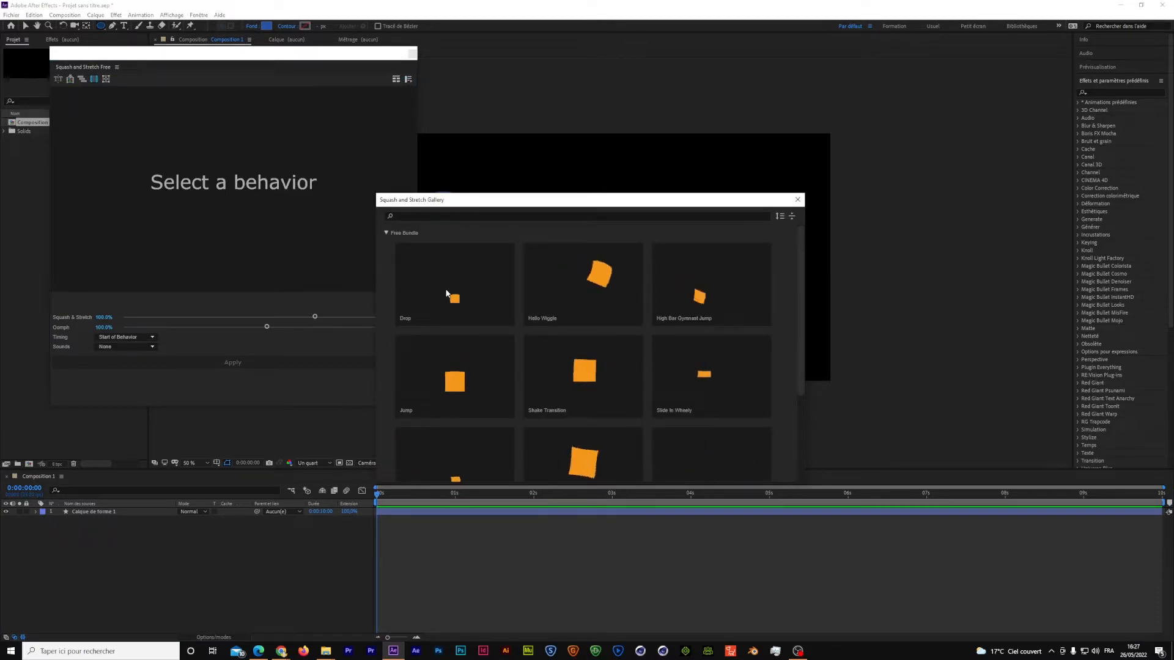
drag(539, 201, 809, 74)
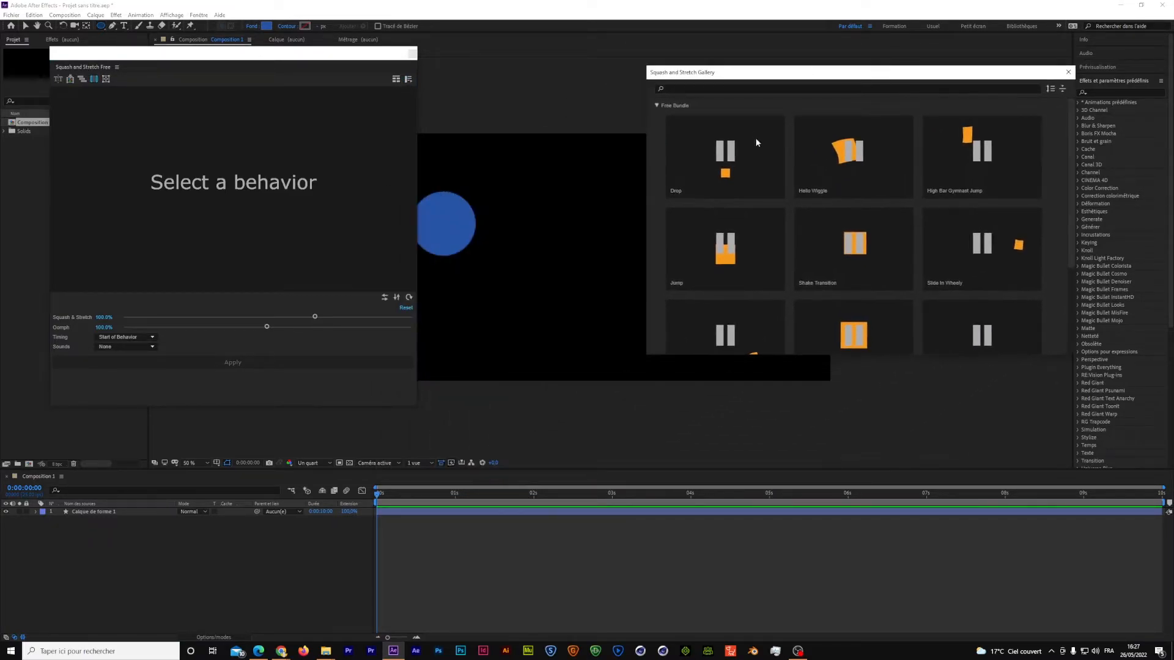
click(729, 174)
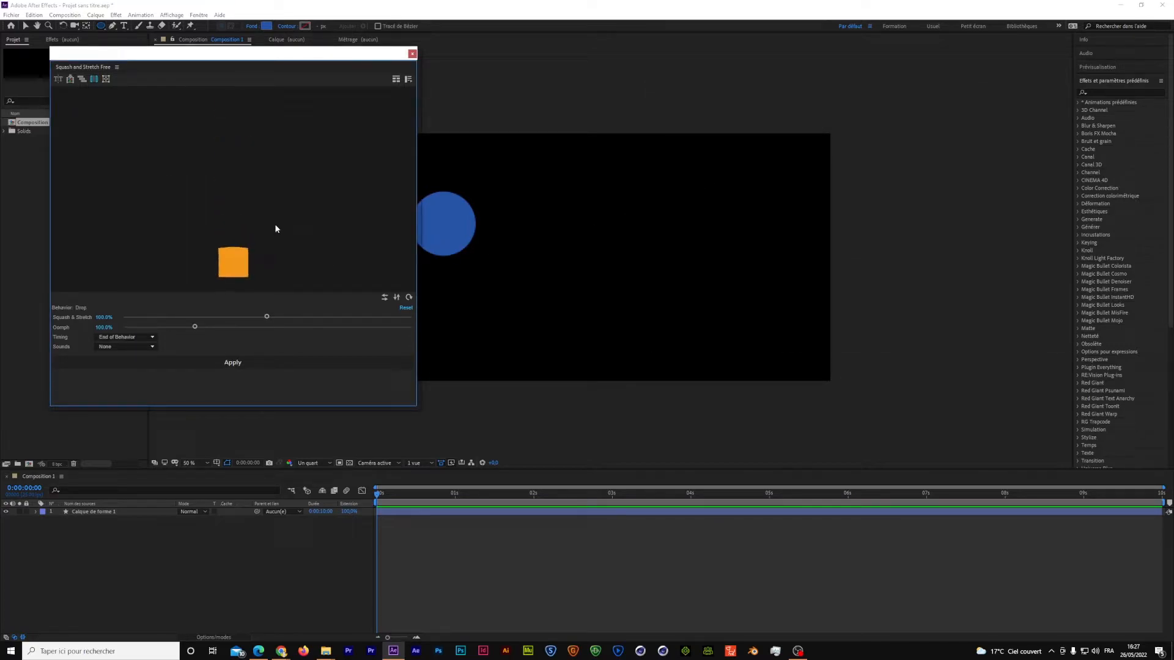
- Move the Squash and Stretch Free window aside and check the timing options of the Drop behavior
drag(277, 60, 251, 59)
click(101, 336)
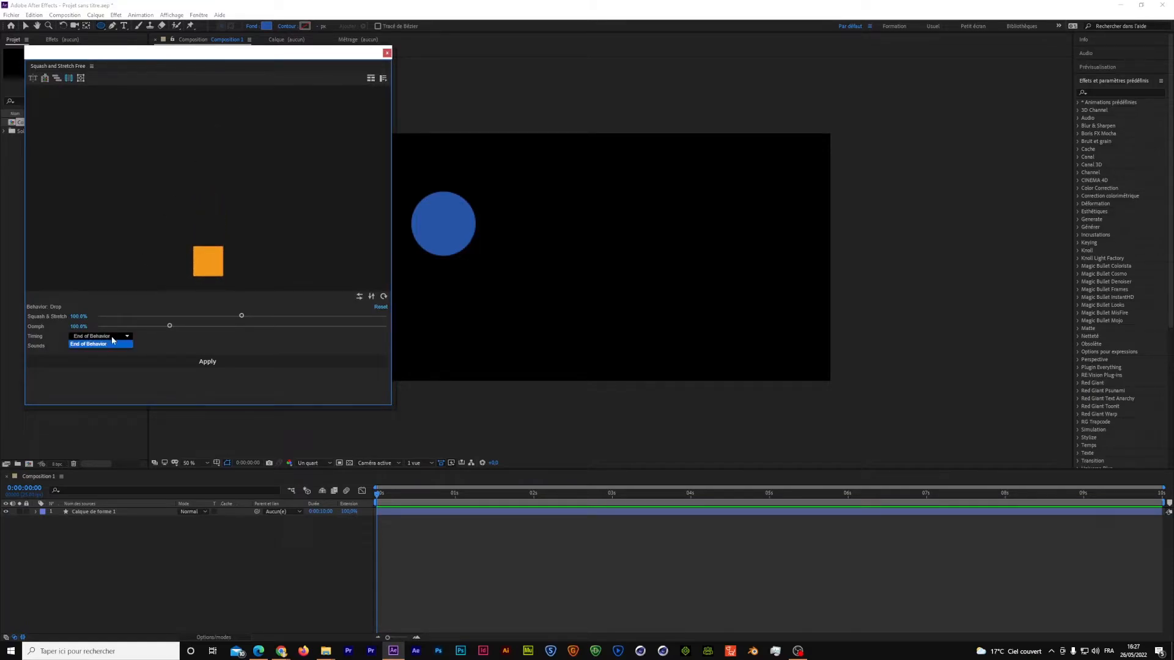
click(119, 385)
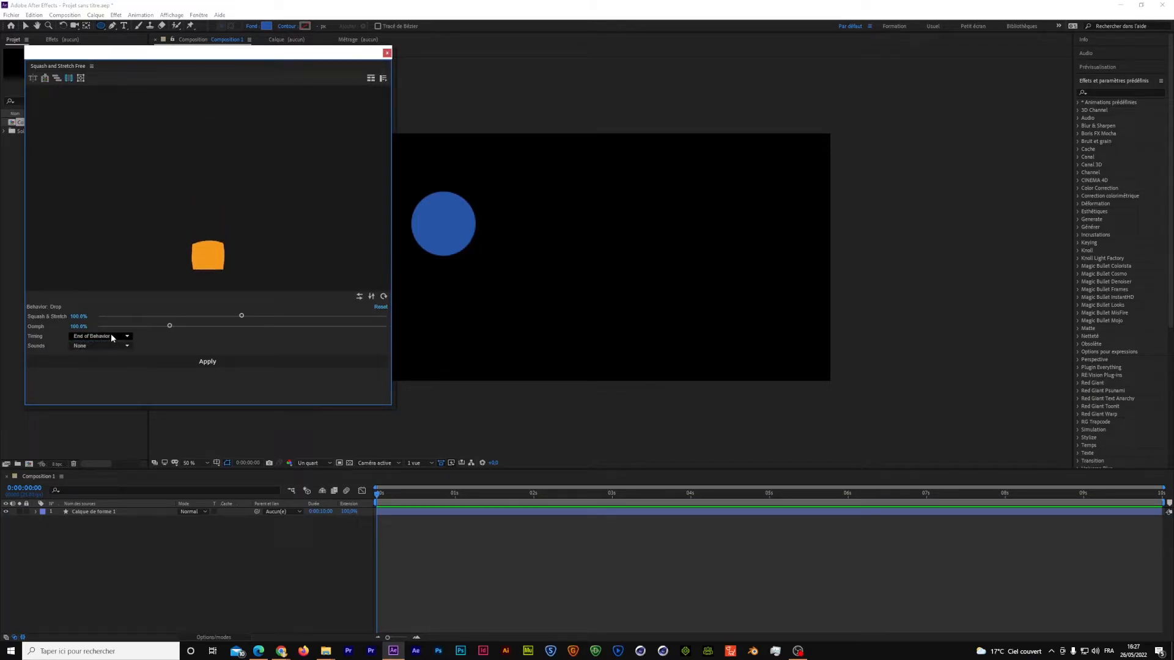
click(86, 335)
click(118, 336)
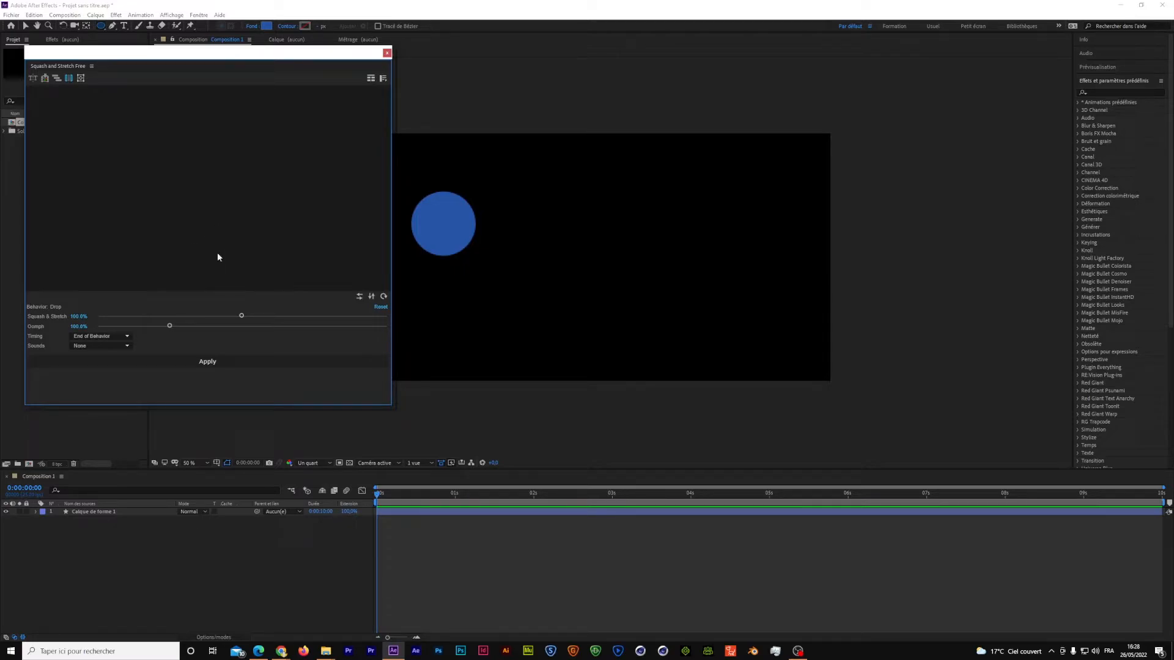
- Select the circle layer and try to apply the Drop behavior at the start of the composition
click(206, 362)
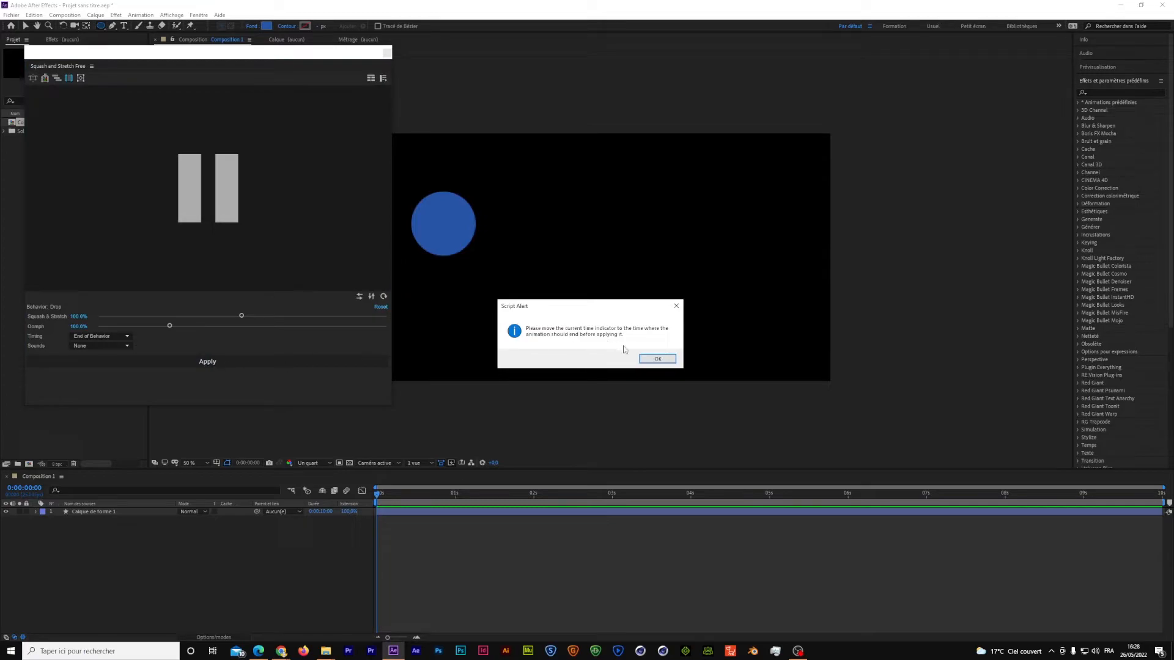
click(657, 359)
click(114, 513)
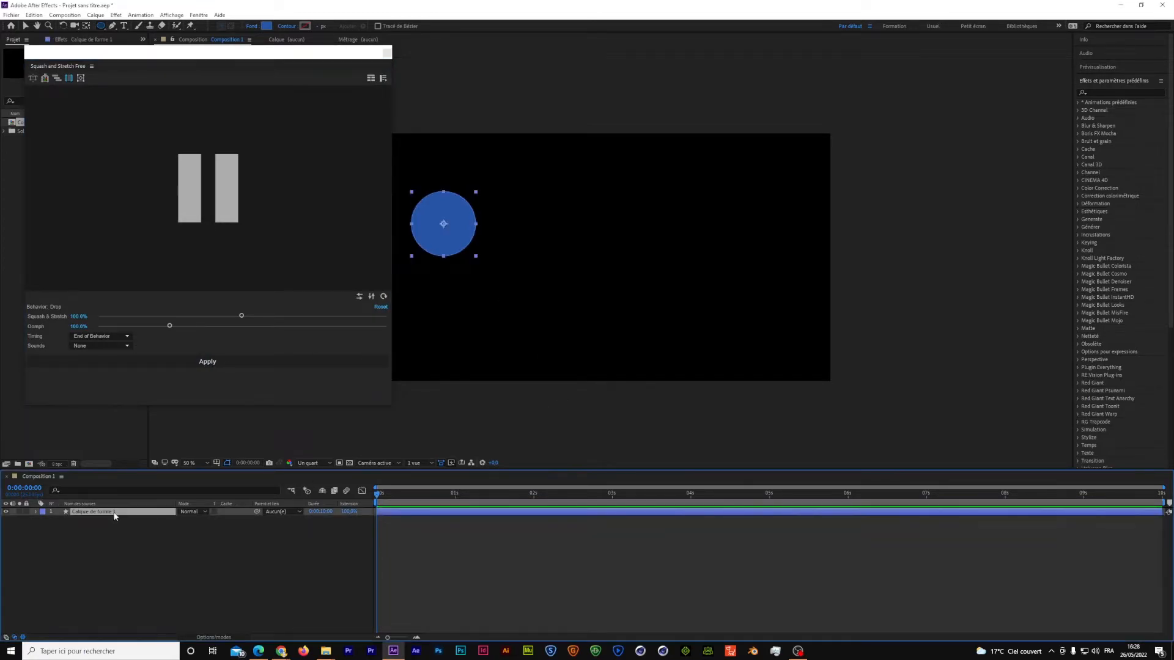
click(215, 363)
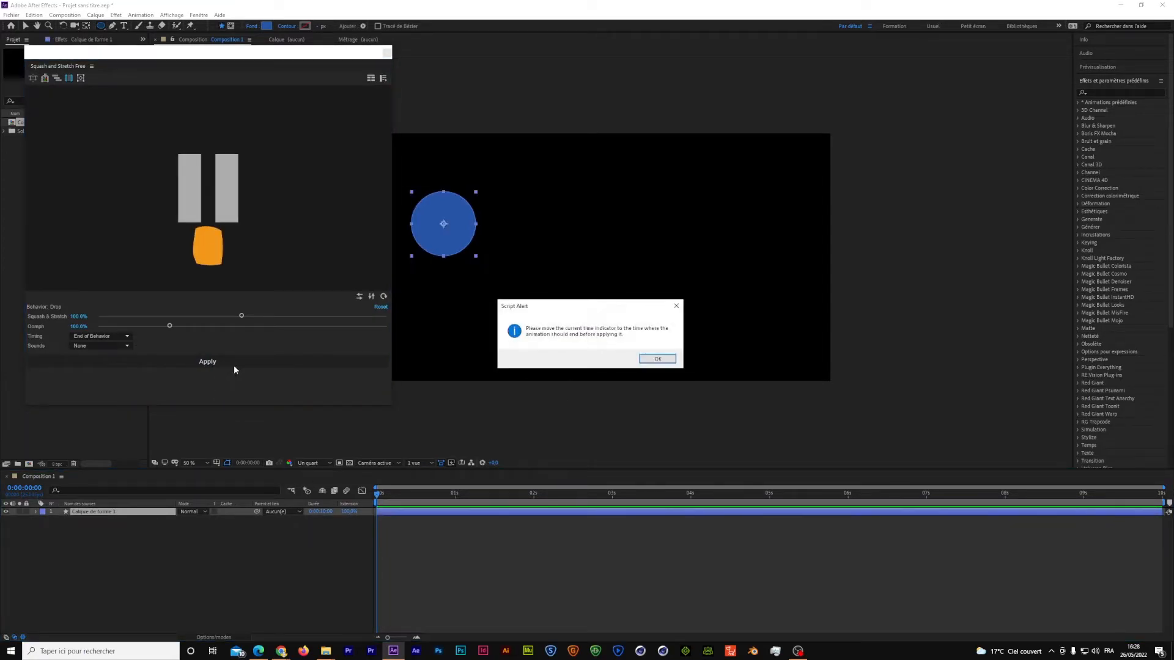
key(Return)
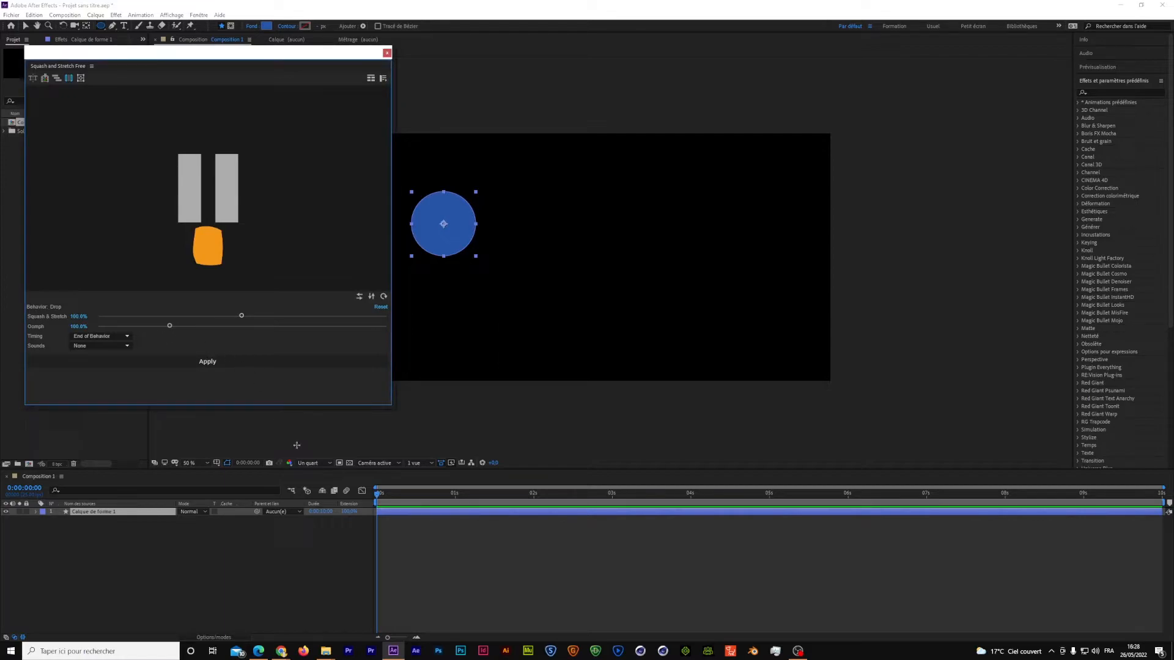
drag(379, 498, 459, 504)
click(225, 361)
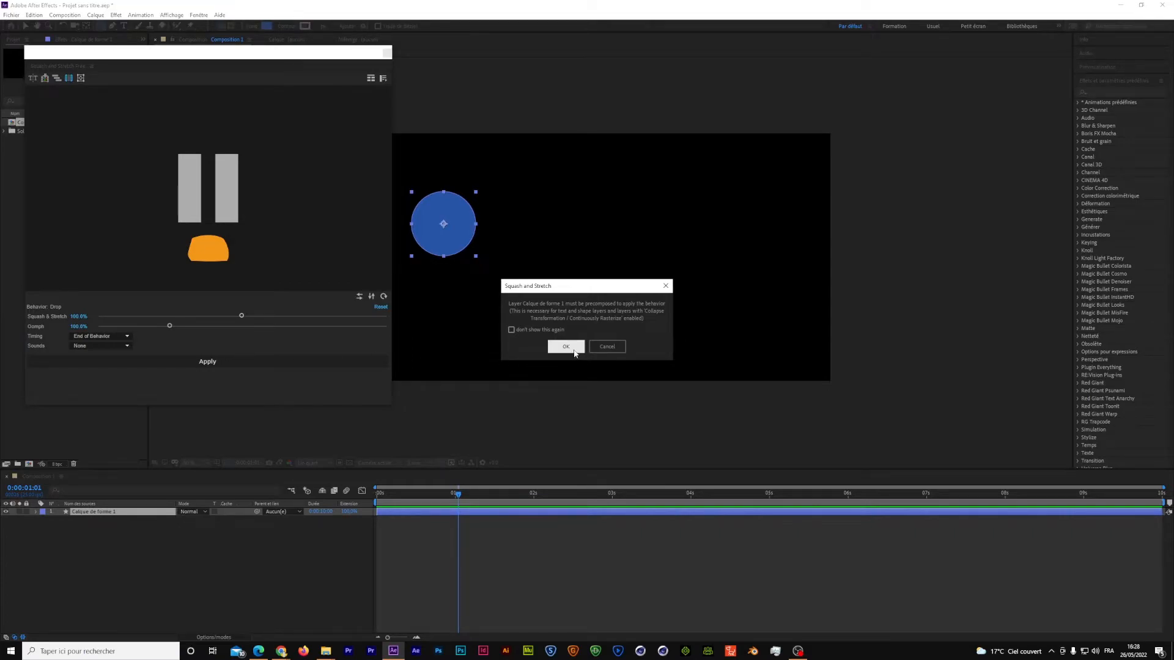
click(607, 347)
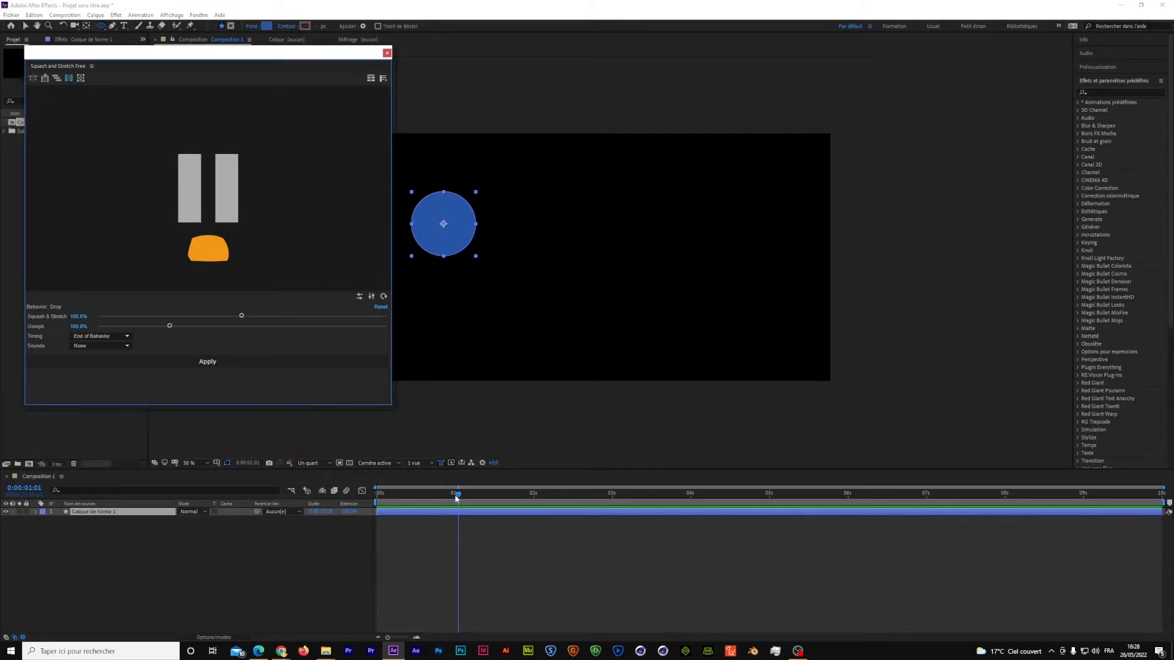
- Apply the Drop behavior to the circle layer with its end at 0:00:03:00, accepting the precomposition of the layer
drag(456, 499, 612, 511)
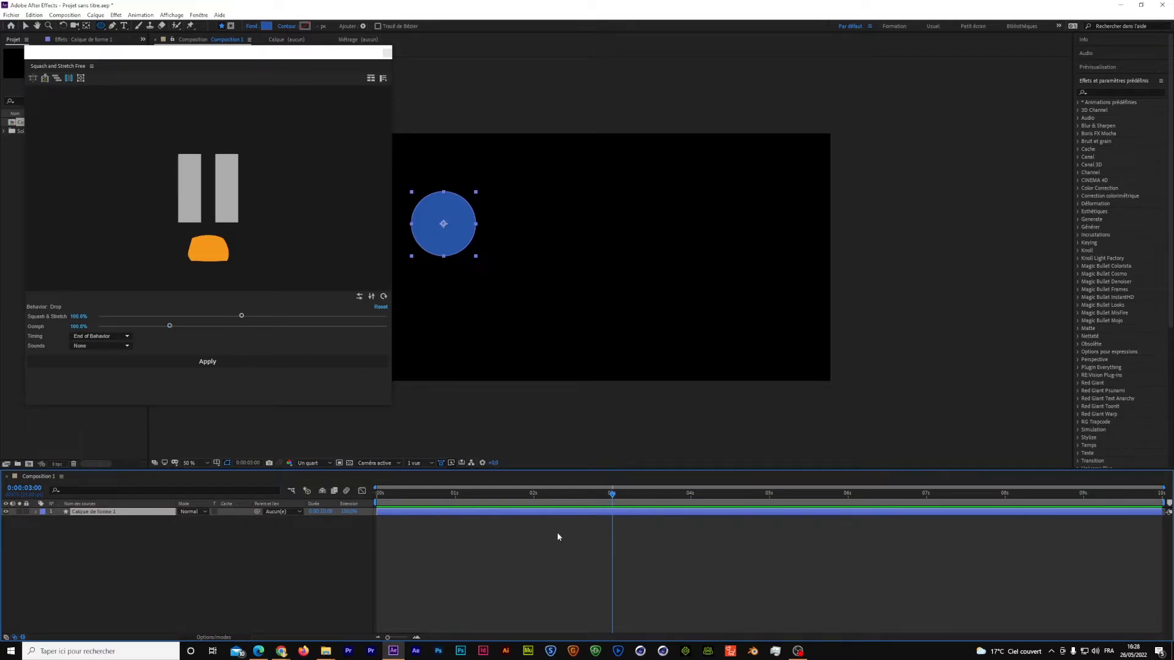
click(212, 364)
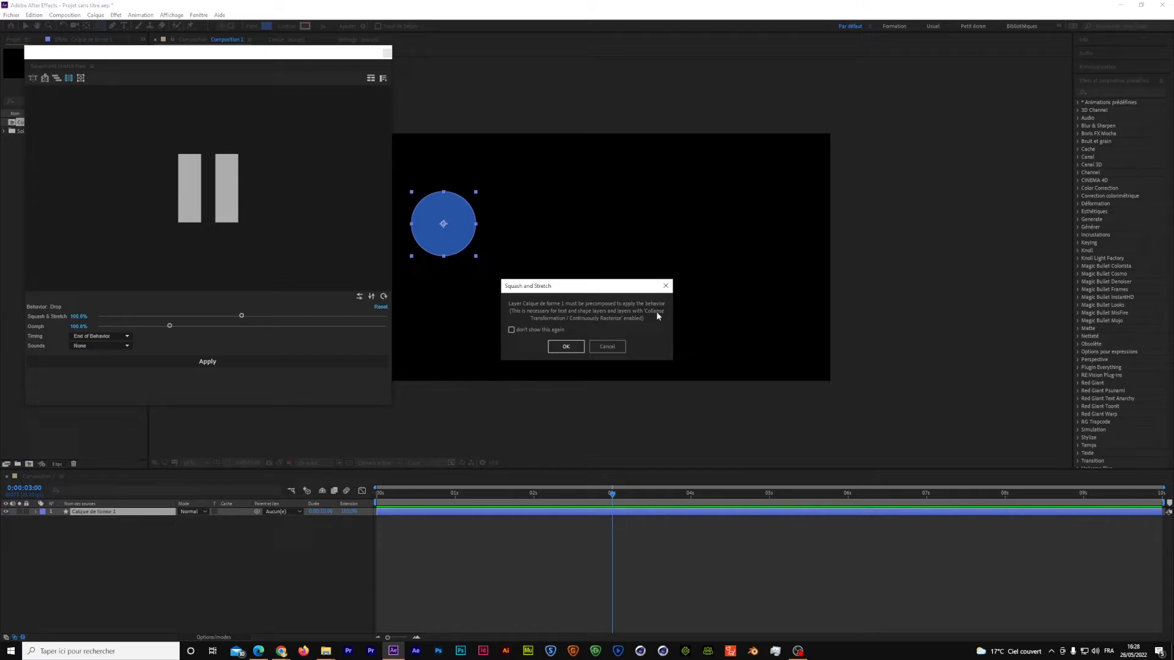
click(568, 346)
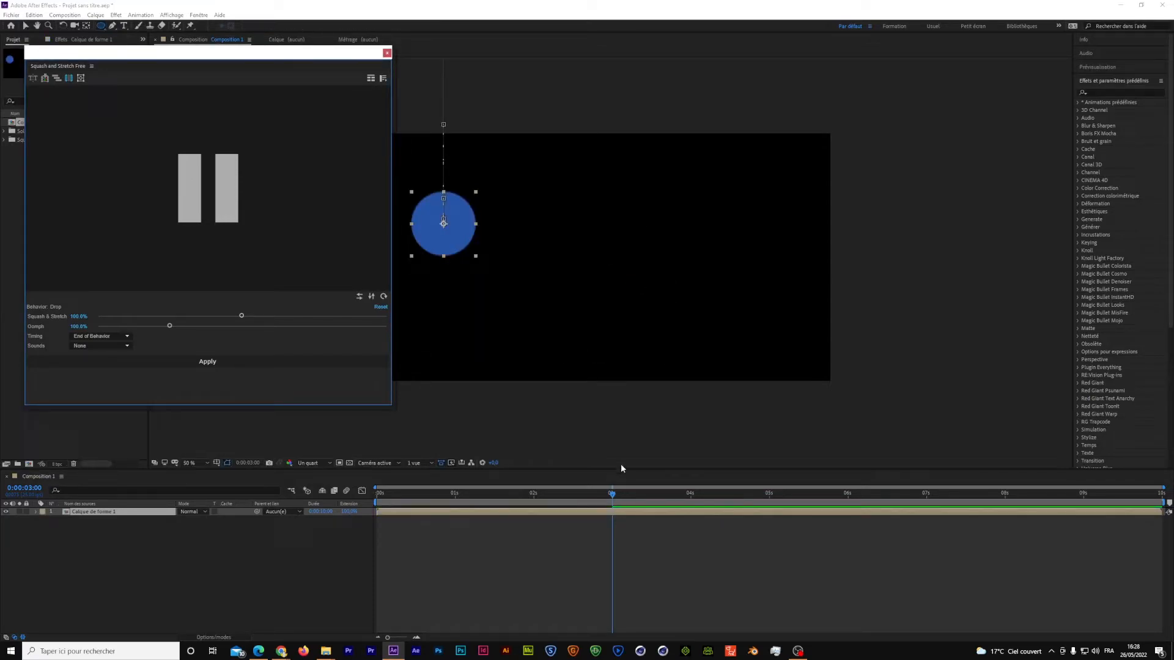
- Preview the circle's drop animation from the start of the composition
click(612, 496)
key(space)
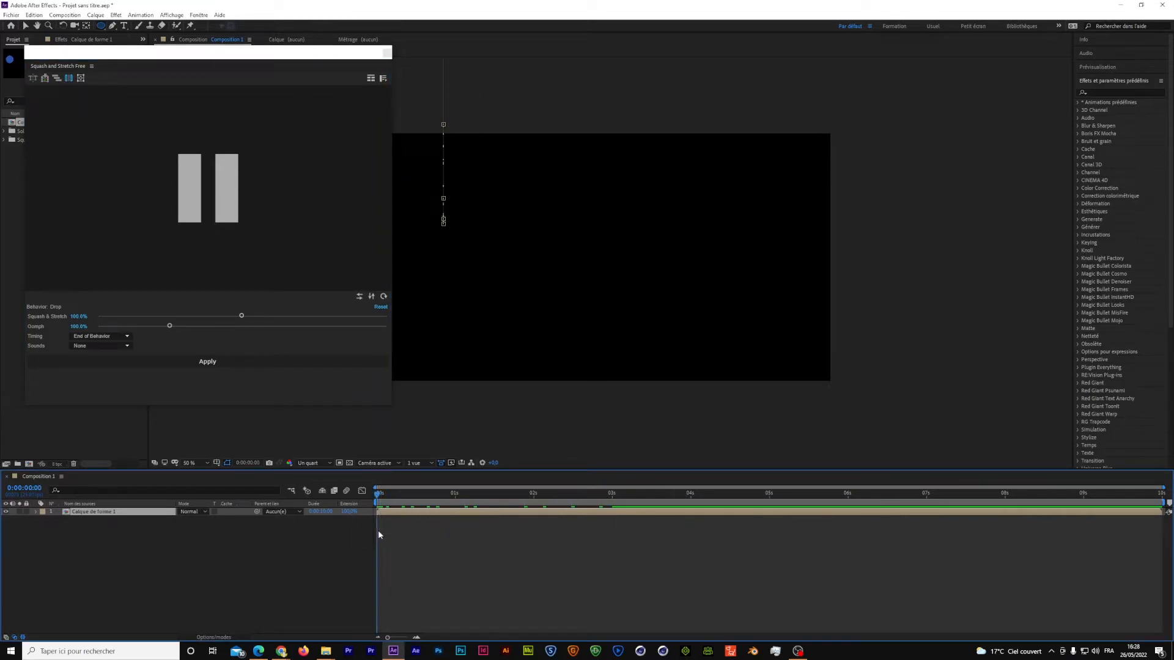
drag(463, 534, 570, 548)
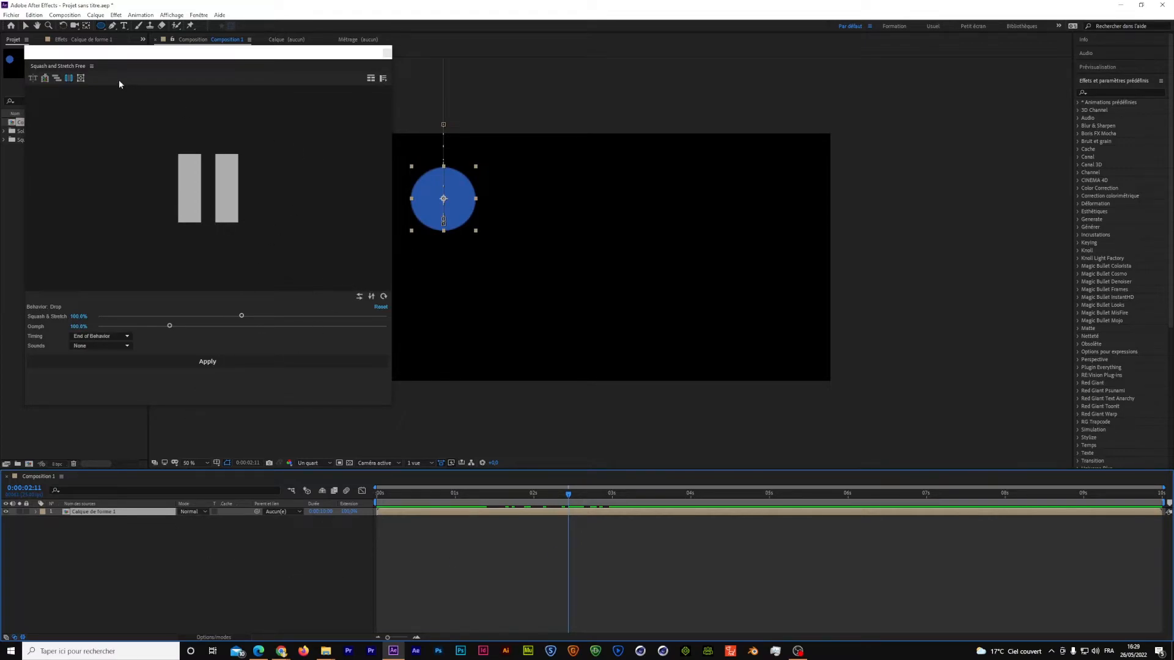
- Create a parent null for the circle layer, move it toward the middle of the composition, and preview the animation
click(80, 79)
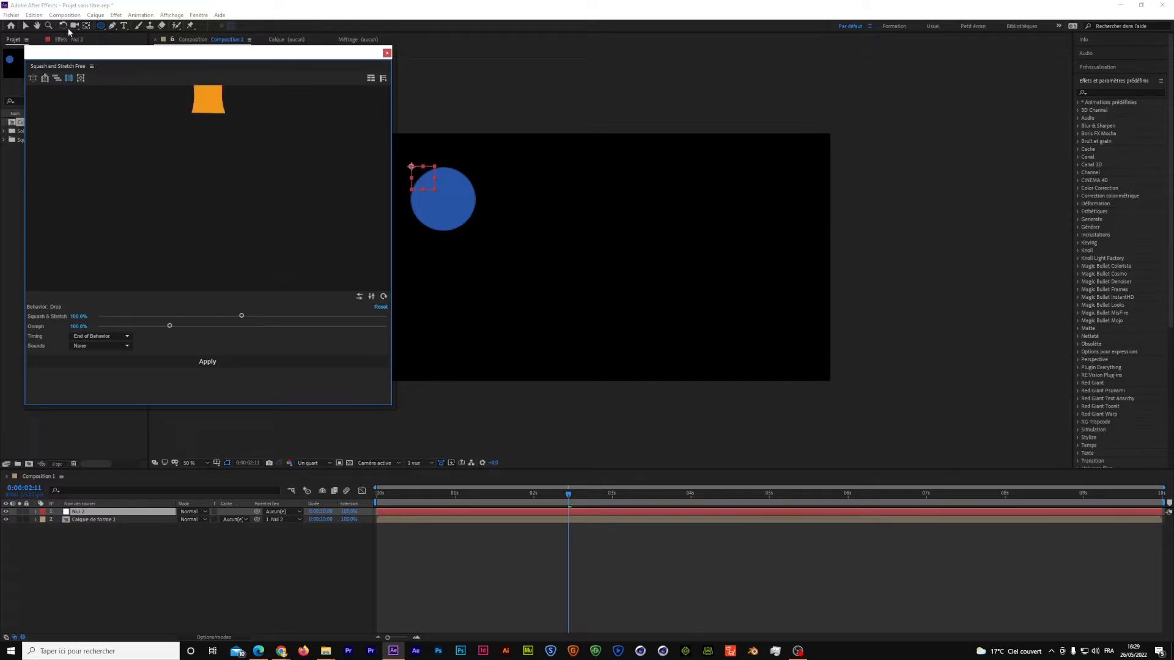
click(26, 27)
drag(428, 184, 564, 248)
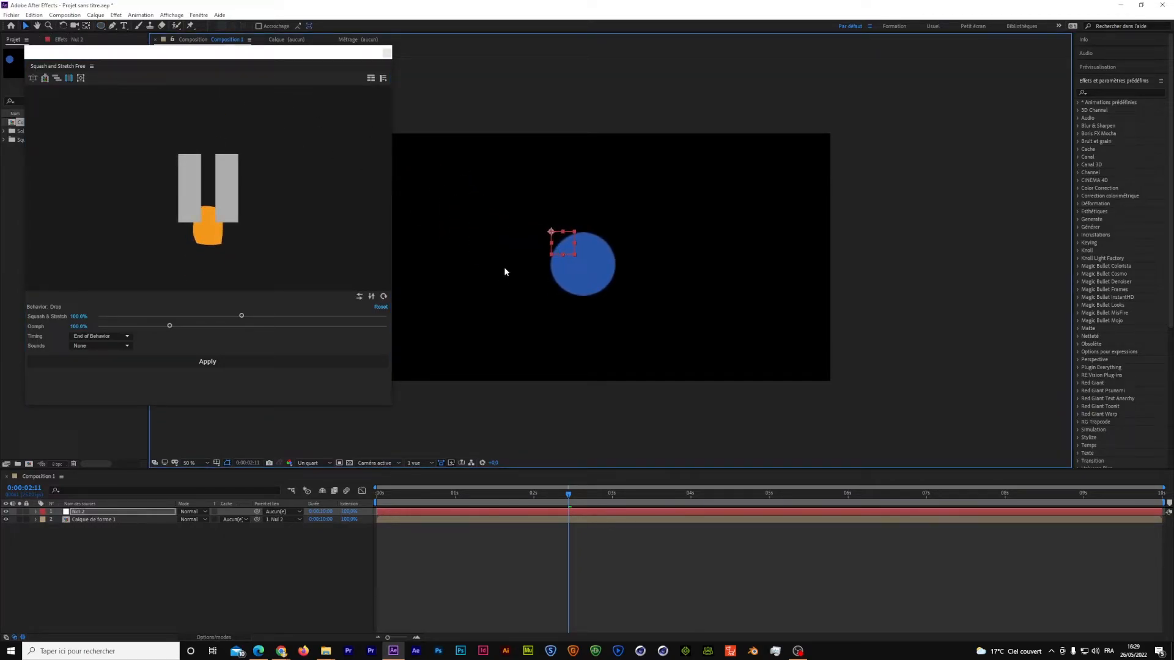
drag(562, 492, 291, 550)
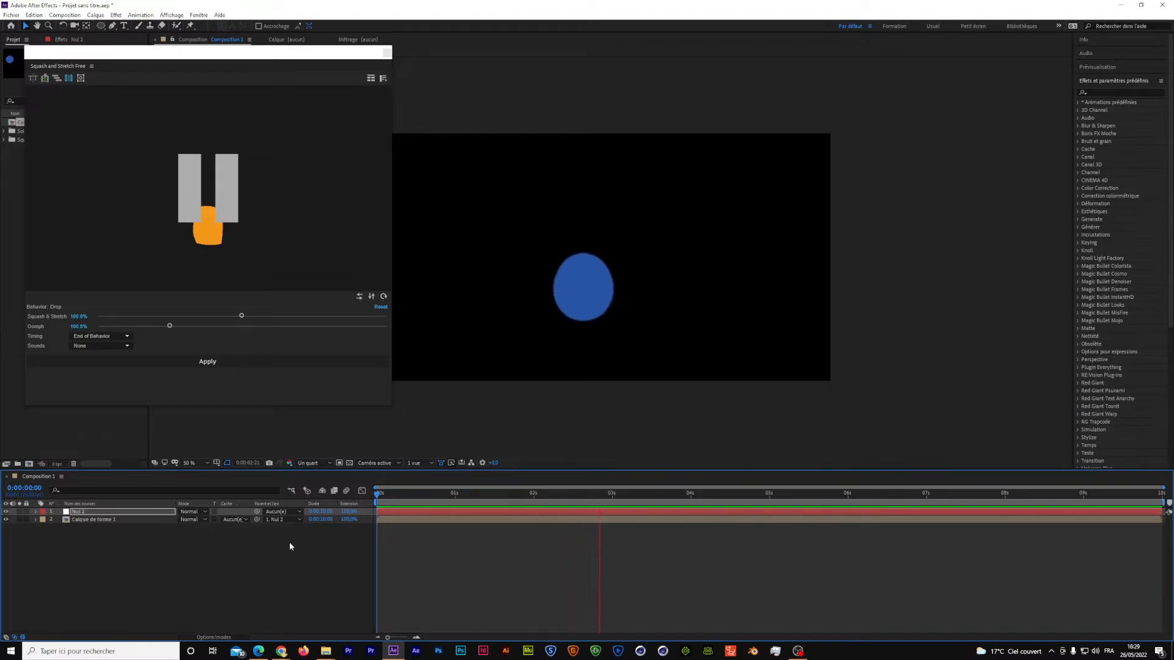
- Stretch all the circle layer's keyframes so the drop starts at 0:00:00:00 and ends at 0:00:03:00, and collapse the layer
click(612, 494)
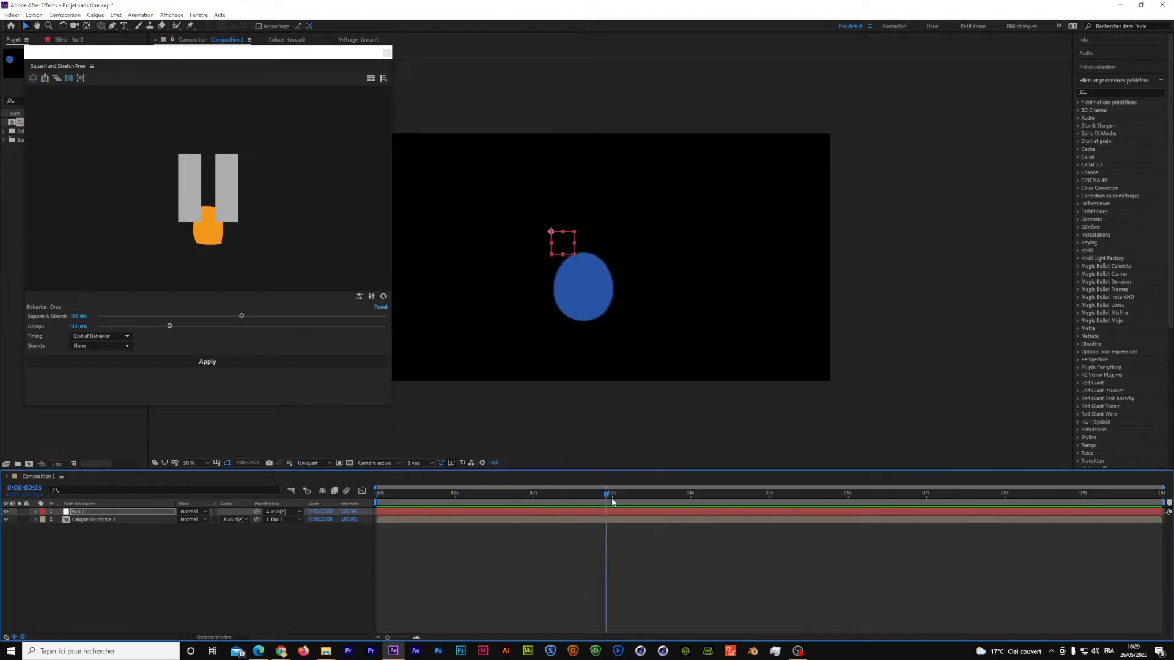
click(520, 522)
key(u)
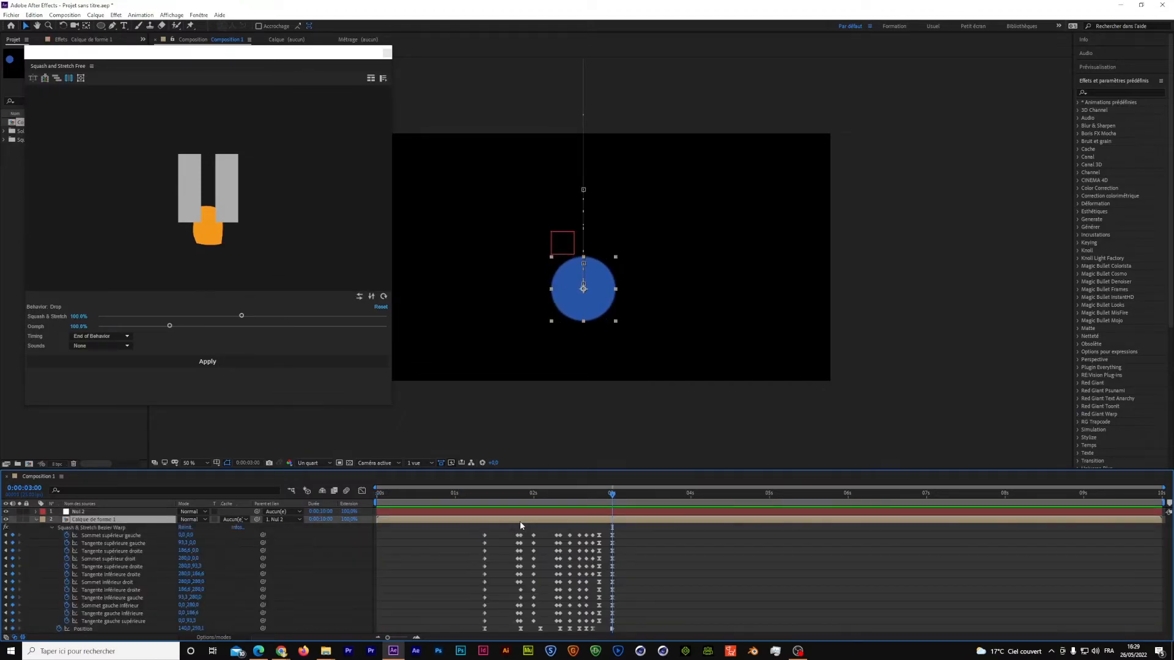
drag(465, 528, 629, 634)
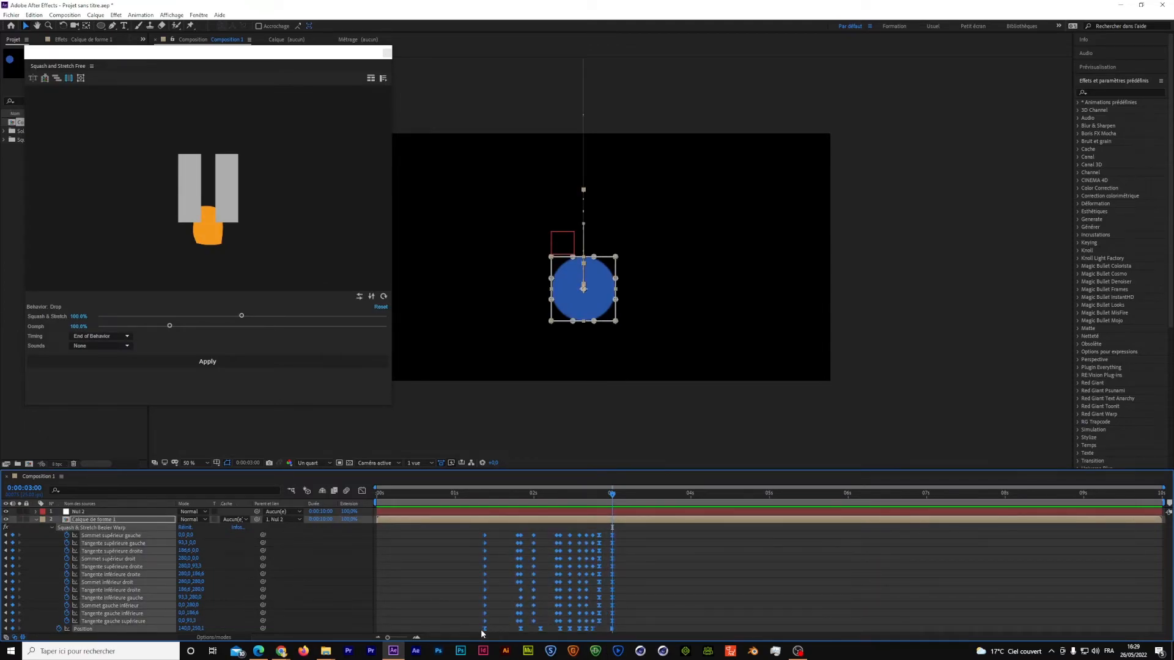
drag(484, 629, 377, 654)
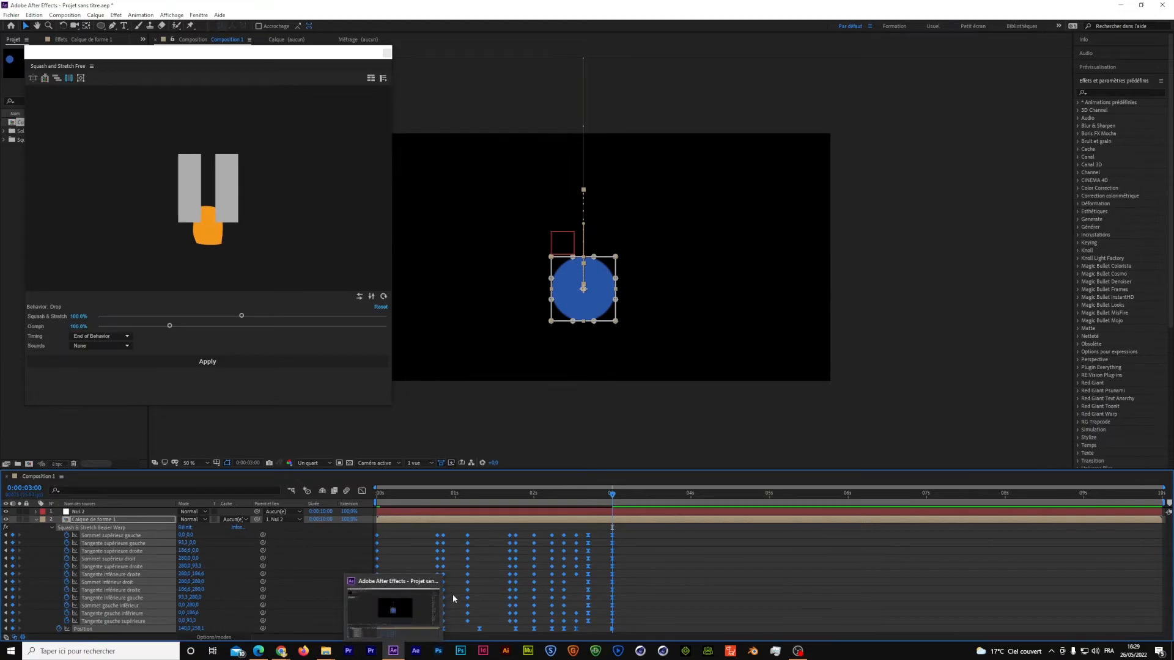
click(36, 520)
click(135, 549)
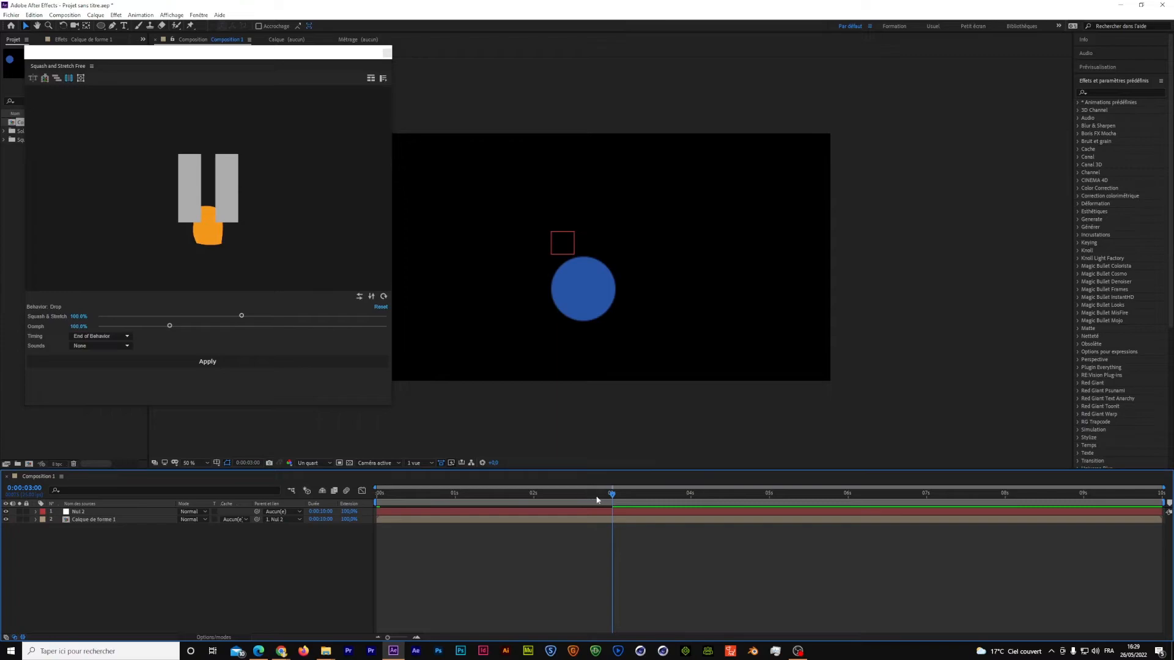
- Scrub and play the first three seconds to examine the circle's retimed fall, squash and bounce
drag(613, 499, 509, 515)
click(556, 245)
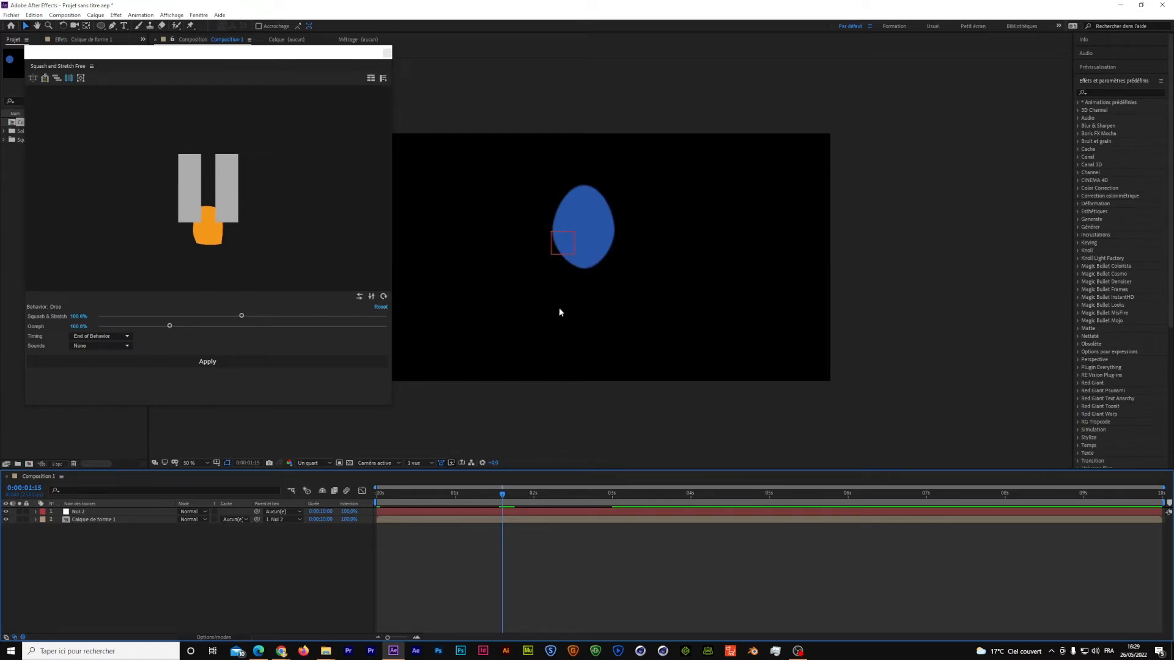
drag(500, 499, 324, 524)
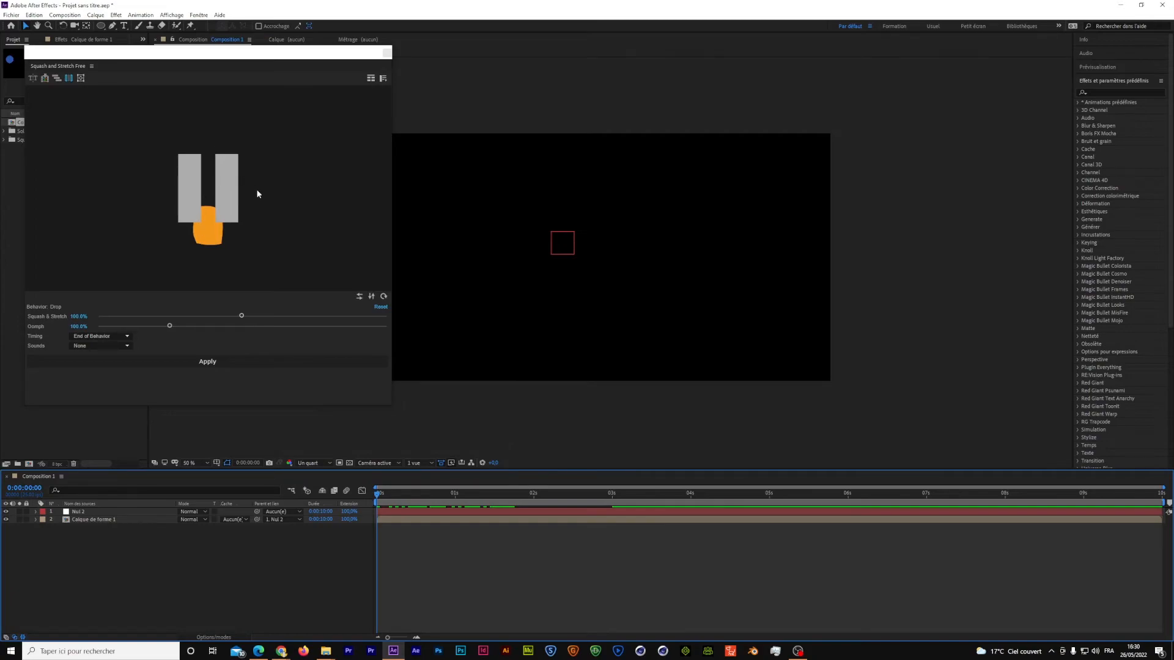
key(space)
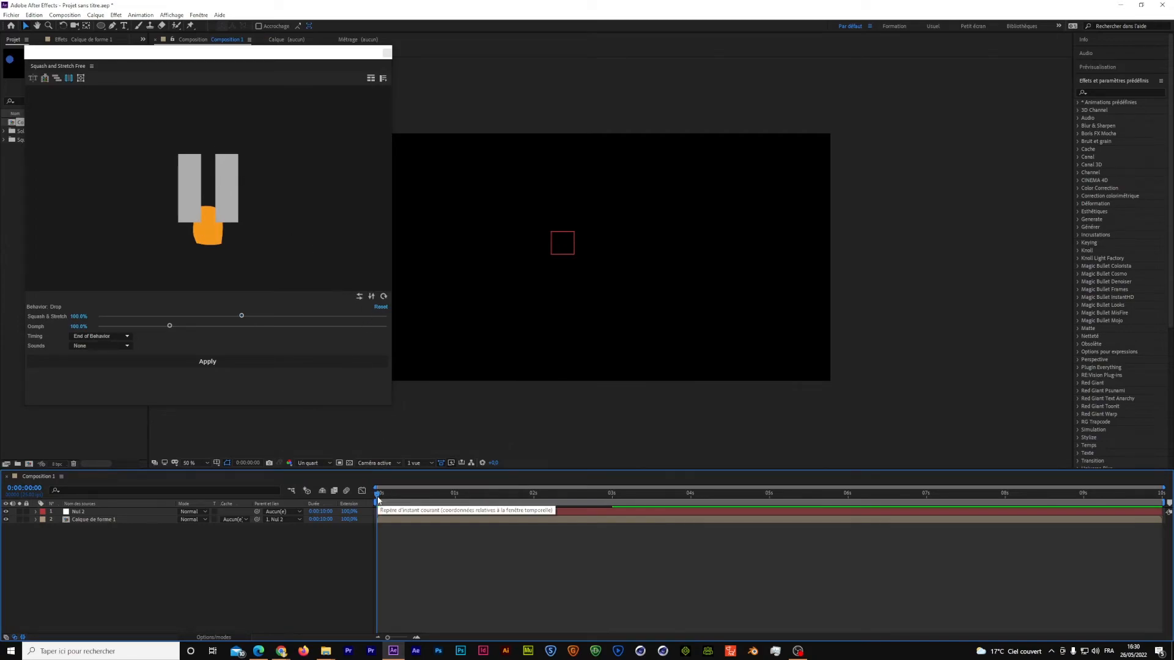
drag(442, 500, 602, 493)
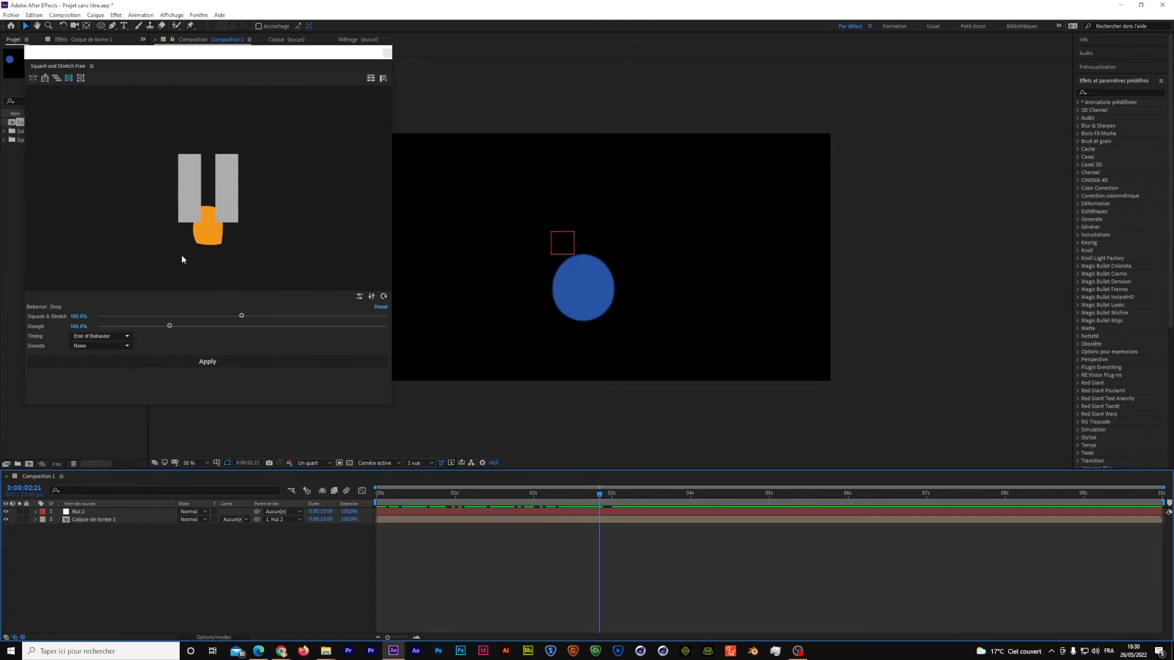
drag(599, 498, 266, 571)
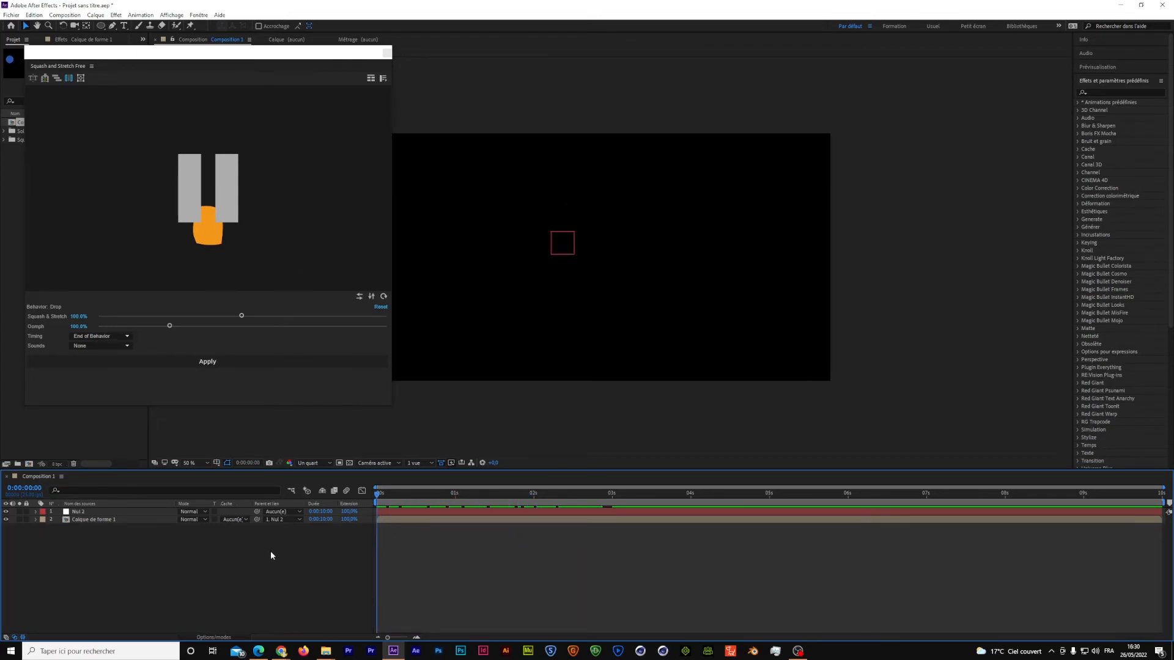
key(space)
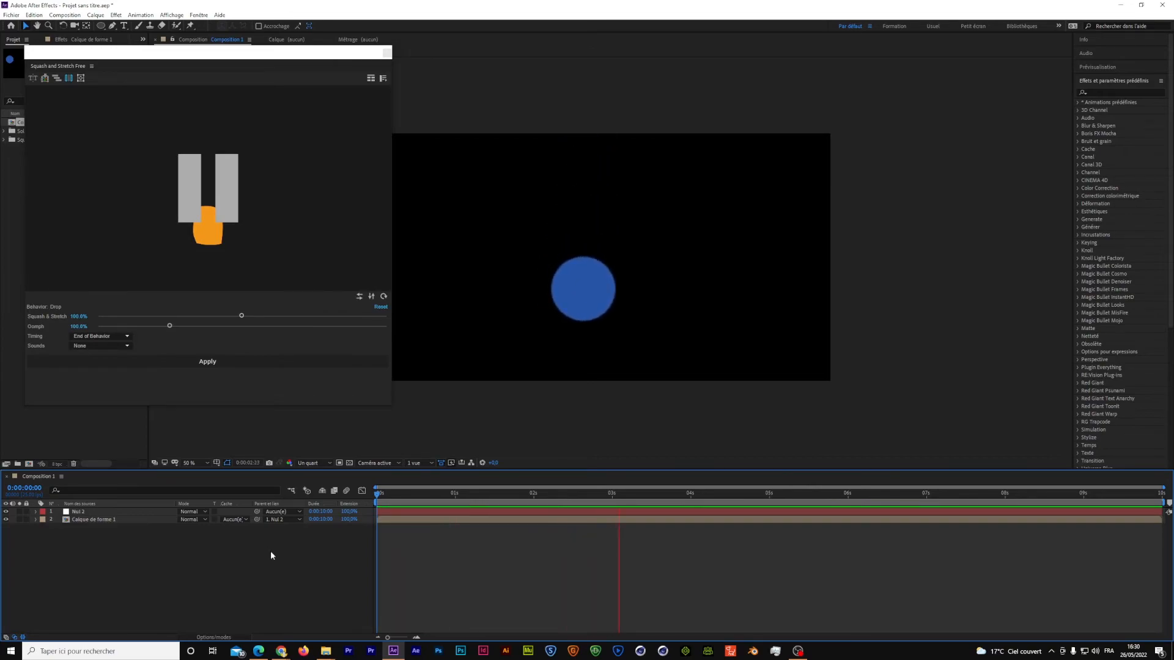
drag(464, 499, 557, 609)
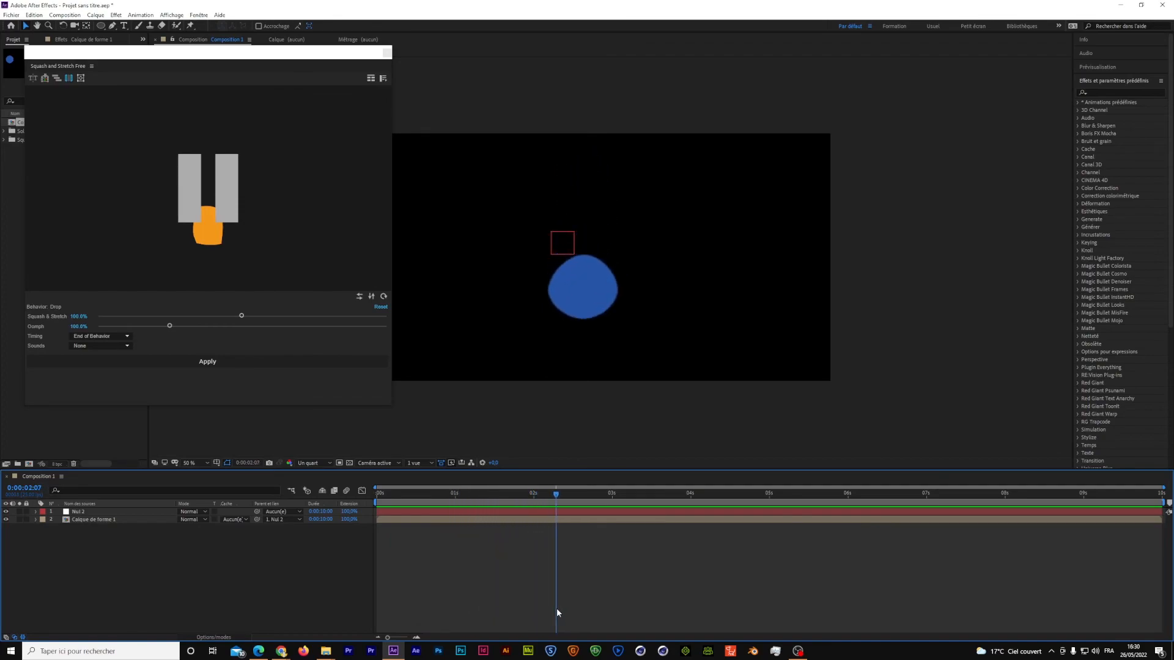
- Close the Squash and Stretch Free window and move the time indicator to 0:00:03:07
click(387, 54)
click(197, 16)
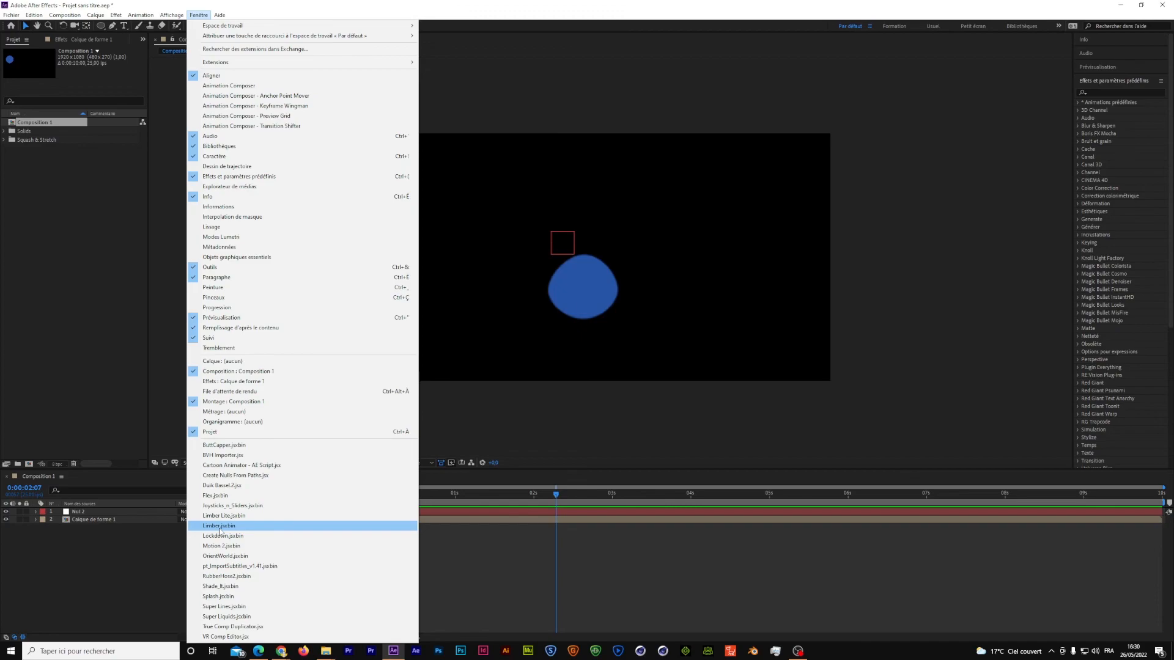
click(493, 583)
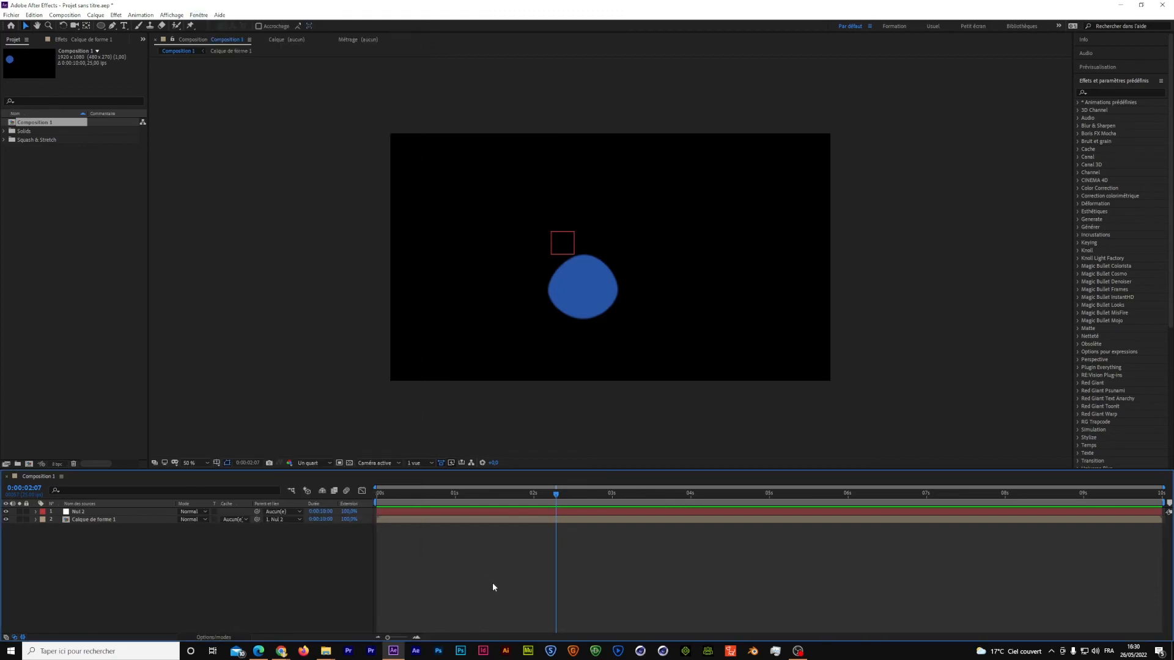
drag(555, 496, 633, 506)
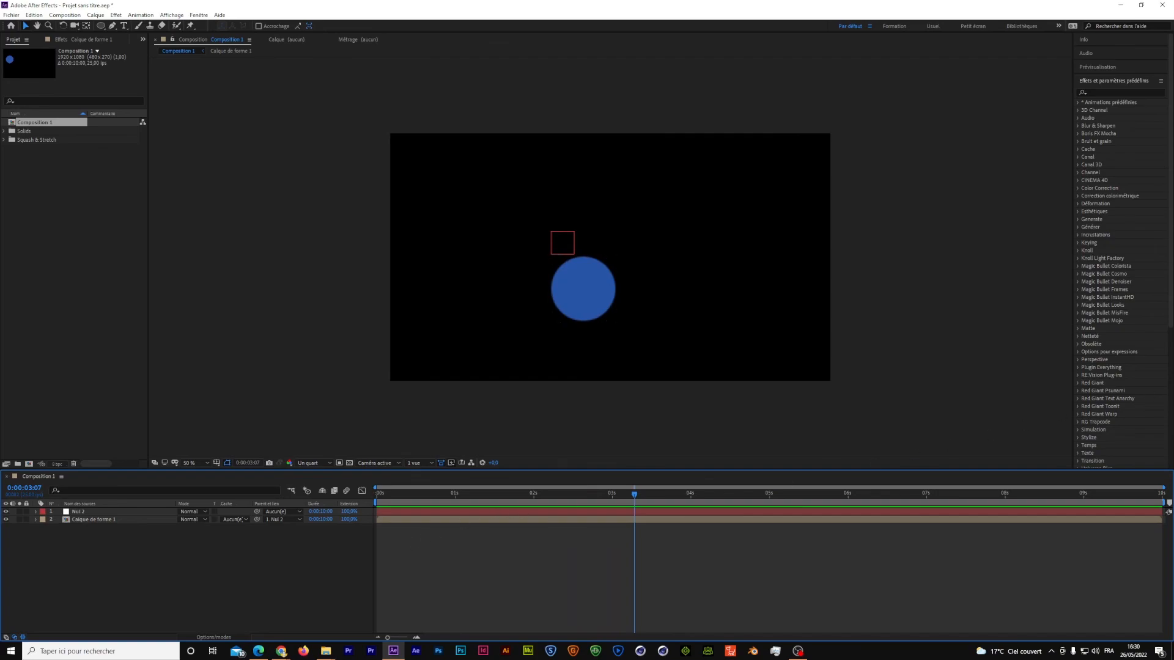